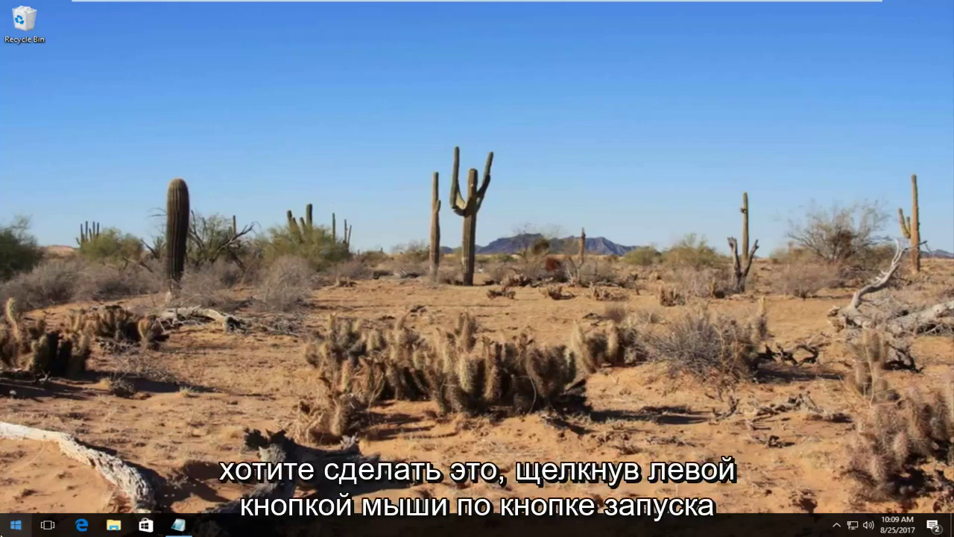
Launch regedit from Start search as administrator, approving the UAC prompt.
{"action": "left_click", "coordinate": [13, 525]}
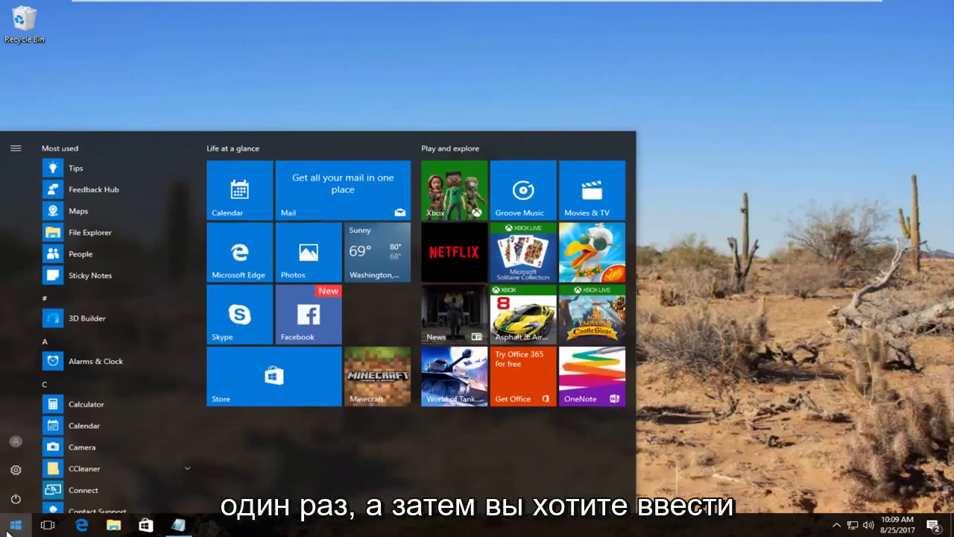
{"action": "type", "text": "regedit"}
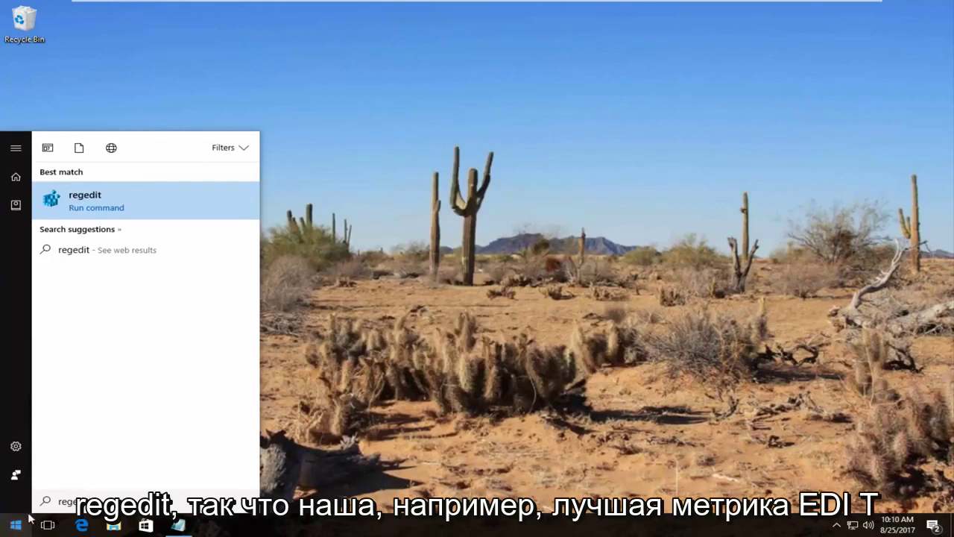
{"action": "right_click", "coordinate": [70, 203]}
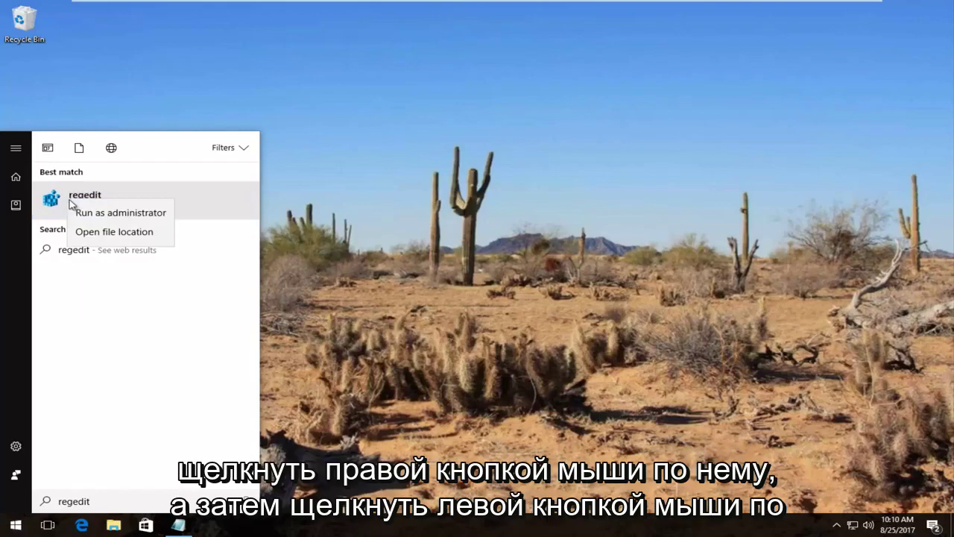
{"action": "left_click", "coordinate": [84, 213]}
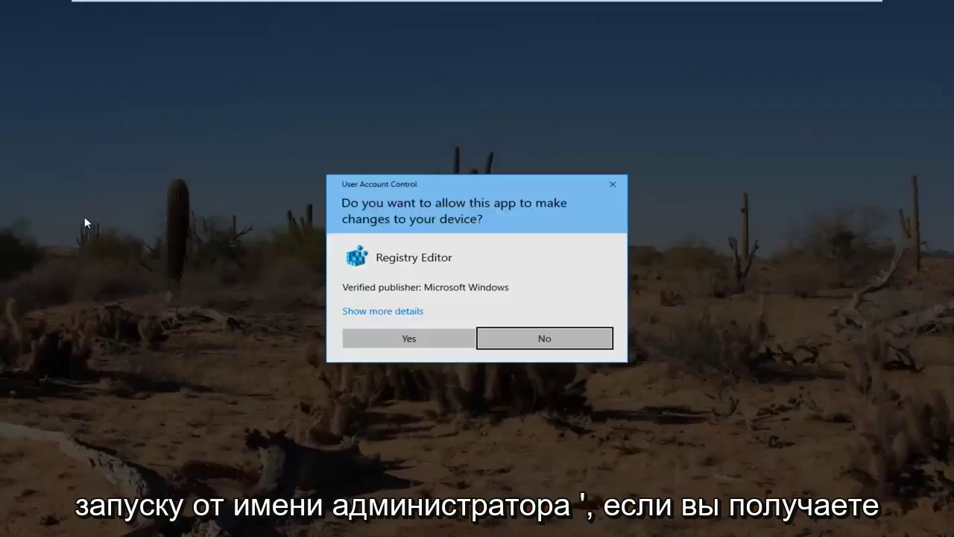
{"action": "left_click", "coordinate": [379, 340]}
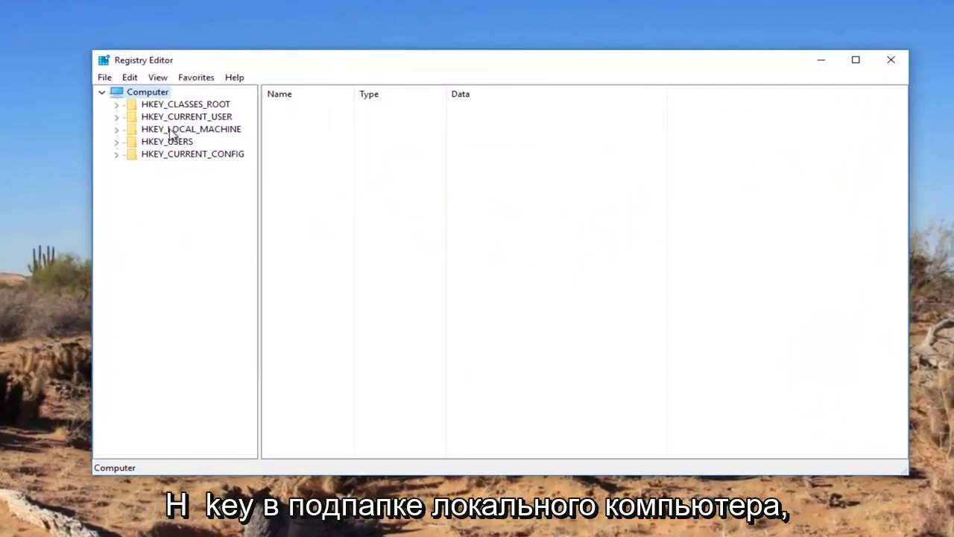
Expand HKEY_LOCAL_MACHINE\SYSTEM\CurrentControlSet\Control and widen the key tree pane.
{"action": "left_click", "coordinate": [117, 129]}
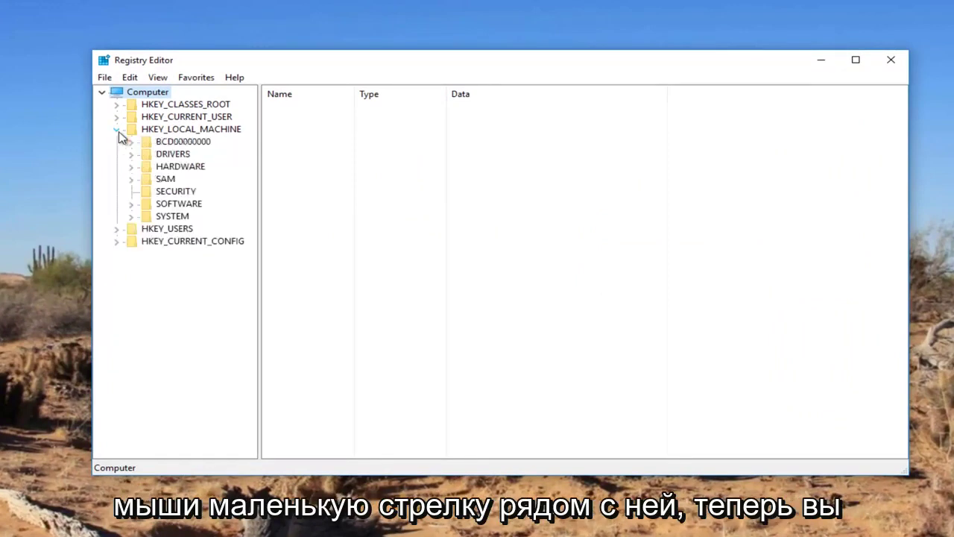
{"action": "left_click", "coordinate": [131, 216]}
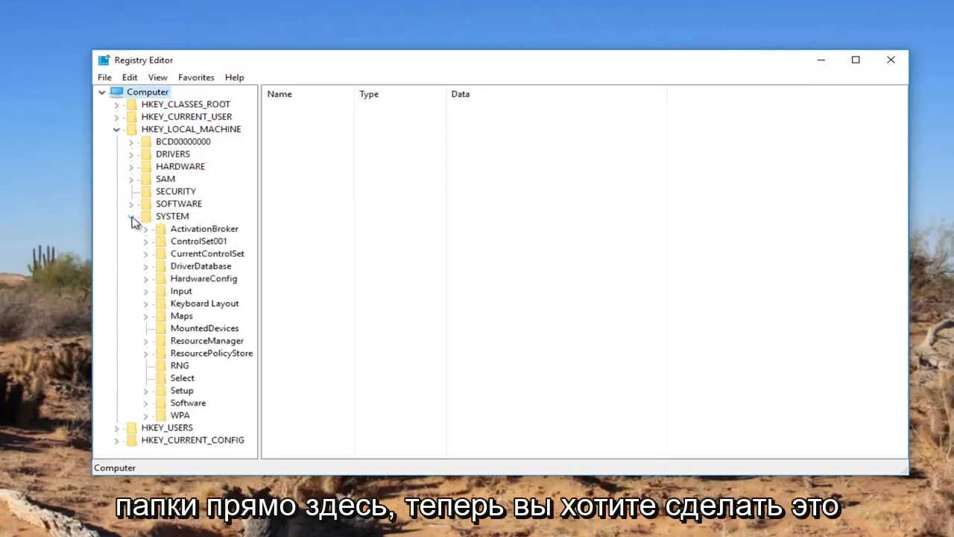
{"action": "left_click", "coordinate": [145, 254]}
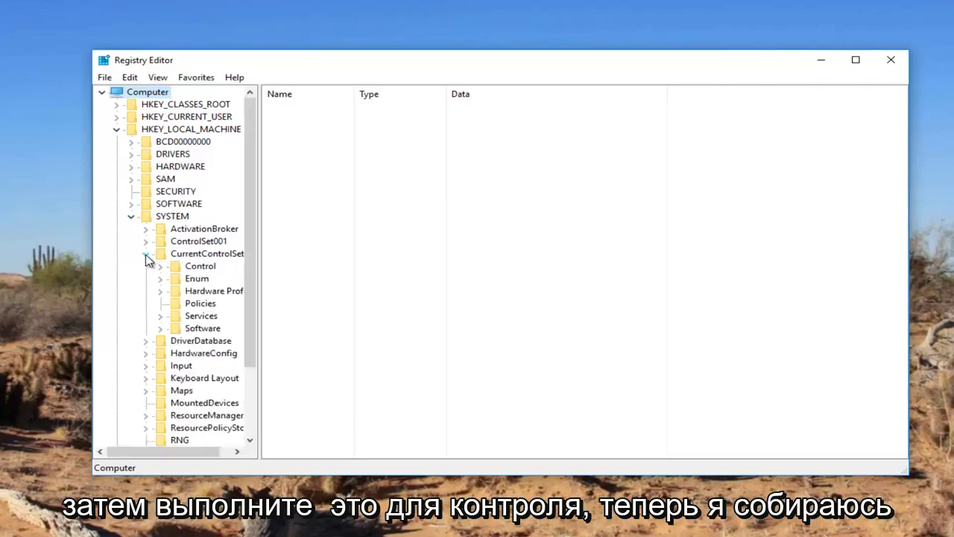
{"action": "left_click", "coordinate": [161, 267]}
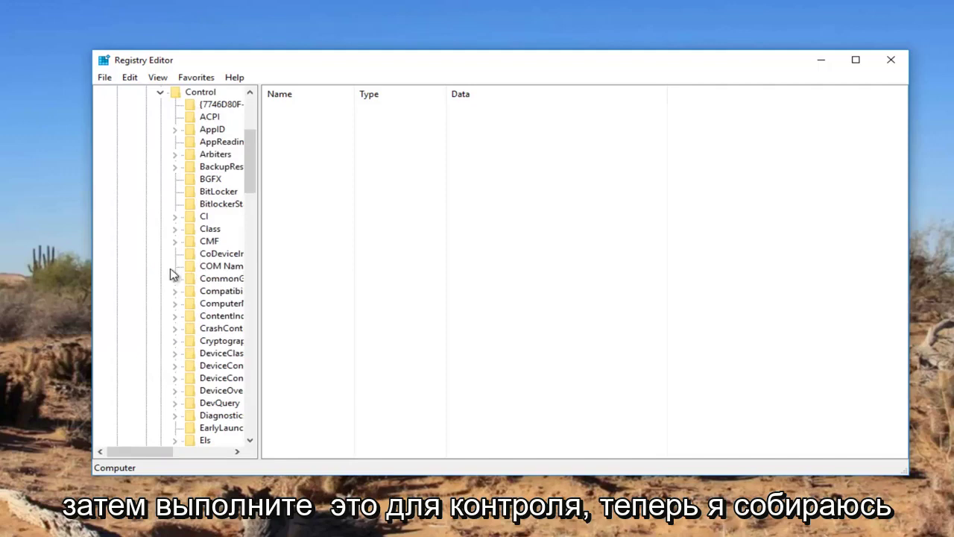
{"action": "left_click_drag", "start_coordinate": [259, 215], "coordinate": [349, 212]}
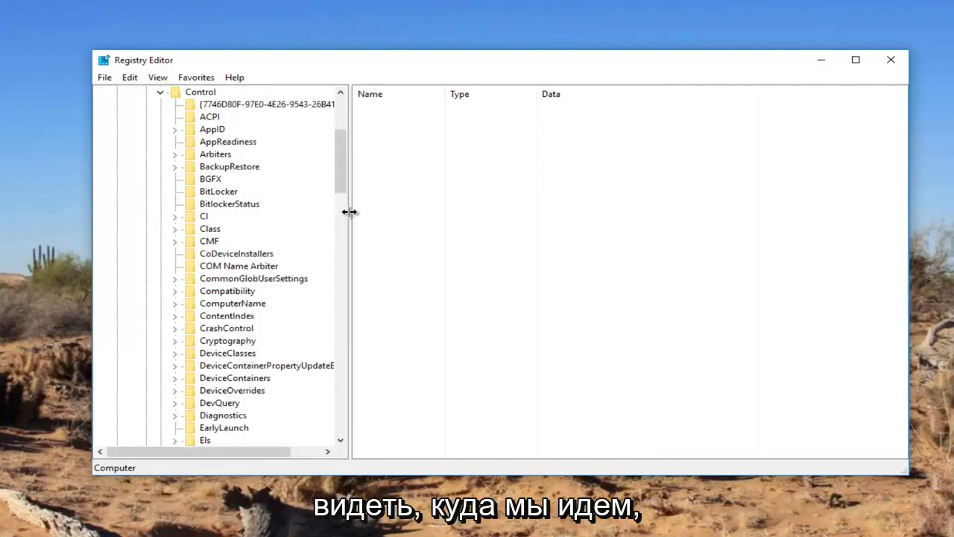
Select the Class key, open Find, and copy the keyboard class GUID from the Notepad notes.
{"action": "left_click", "coordinate": [211, 232]}
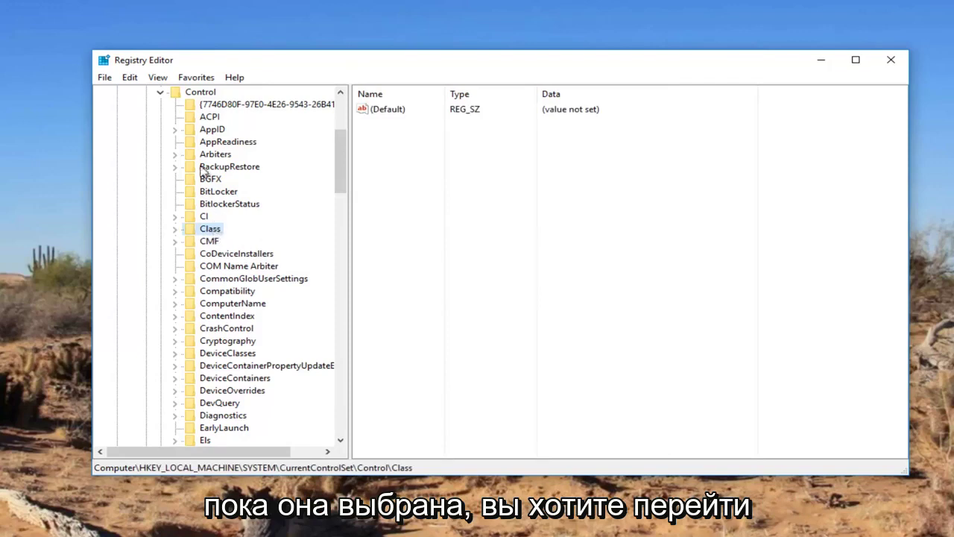
{"action": "left_click", "coordinate": [130, 77]}
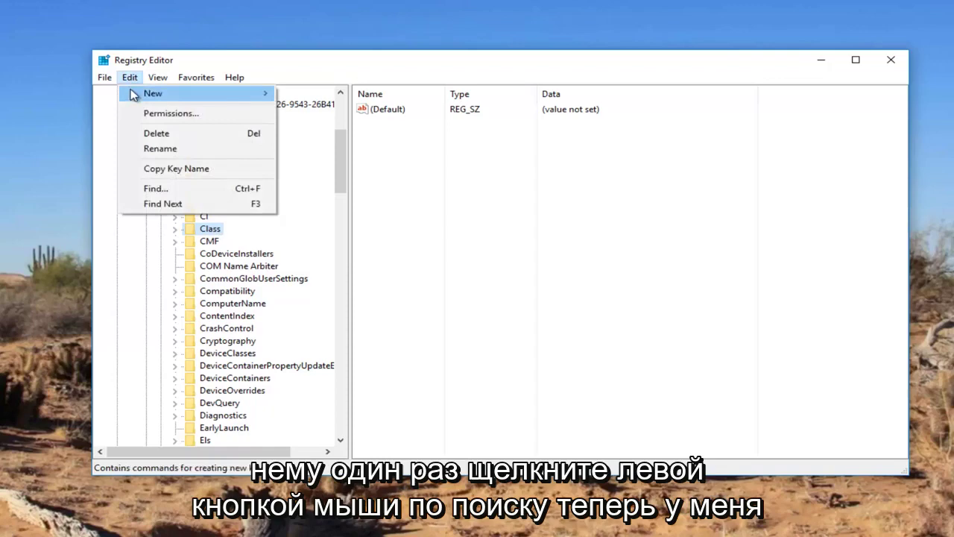
{"action": "left_click", "coordinate": [158, 191]}
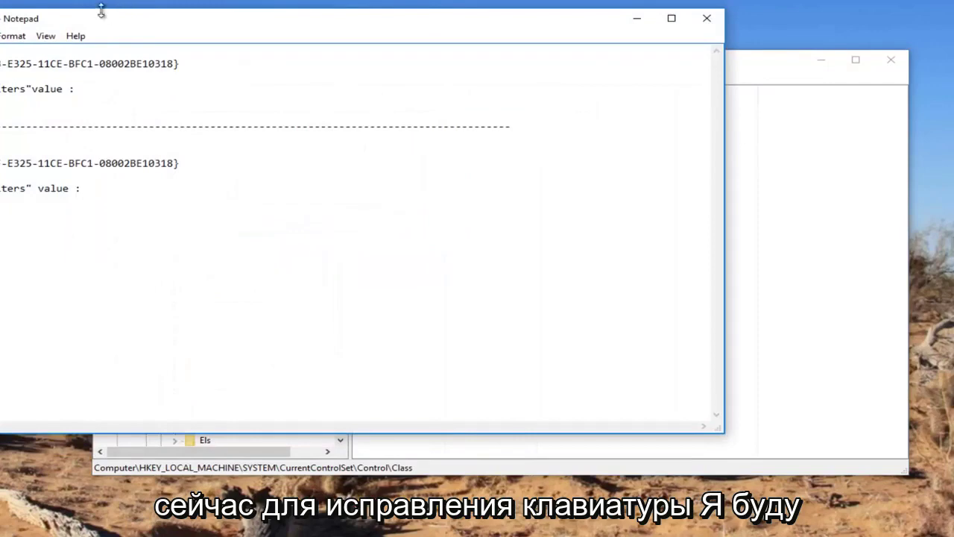
{"action": "left_click_drag", "start_coordinate": [100, 11], "coordinate": [286, 262]}
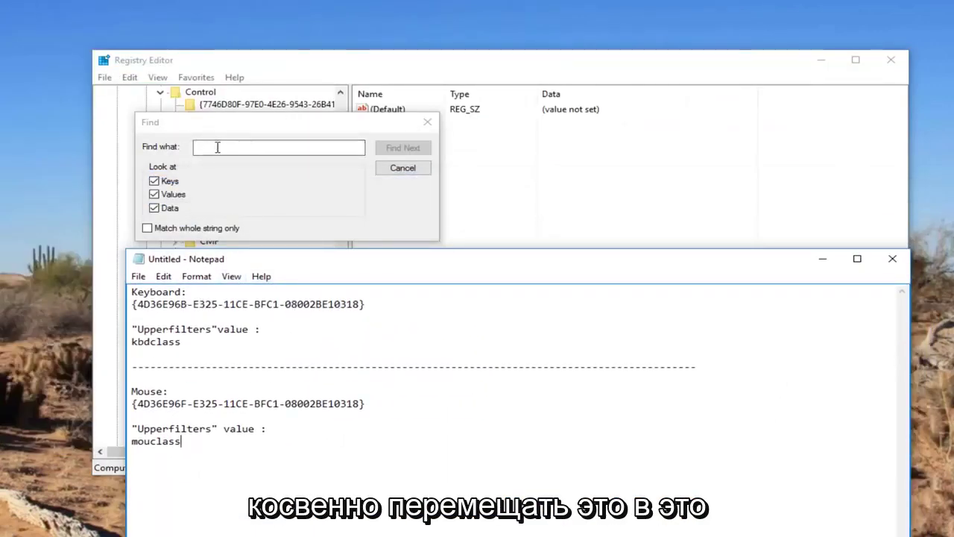
{"action": "left_click_drag", "start_coordinate": [361, 303], "coordinate": [141, 309]}
{"action": "right_click", "coordinate": [142, 309]}
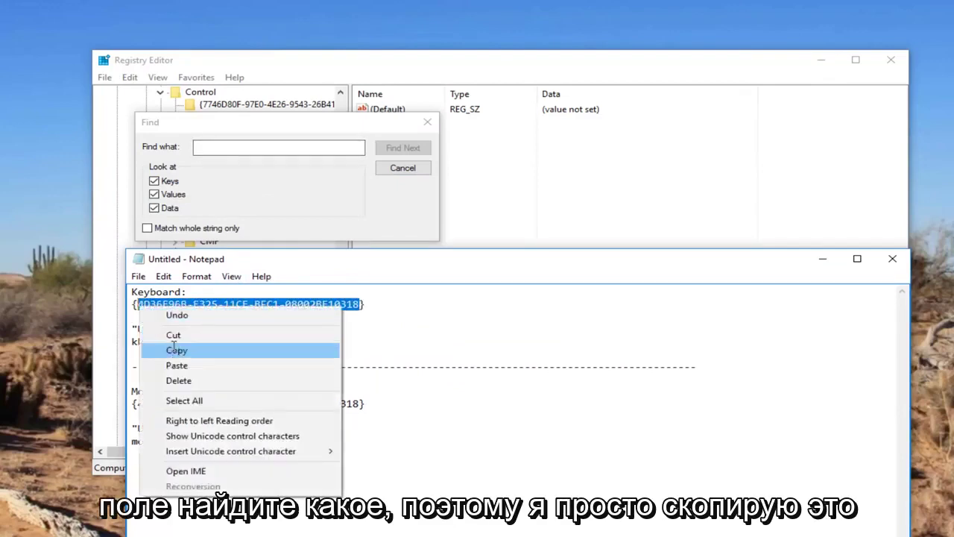
{"action": "left_click", "coordinate": [168, 349]}
Search for 4D36E96B-E325-11CE-BFC1-08002BE10318 to jump to the keyboard class key.
{"action": "left_click", "coordinate": [826, 258]}
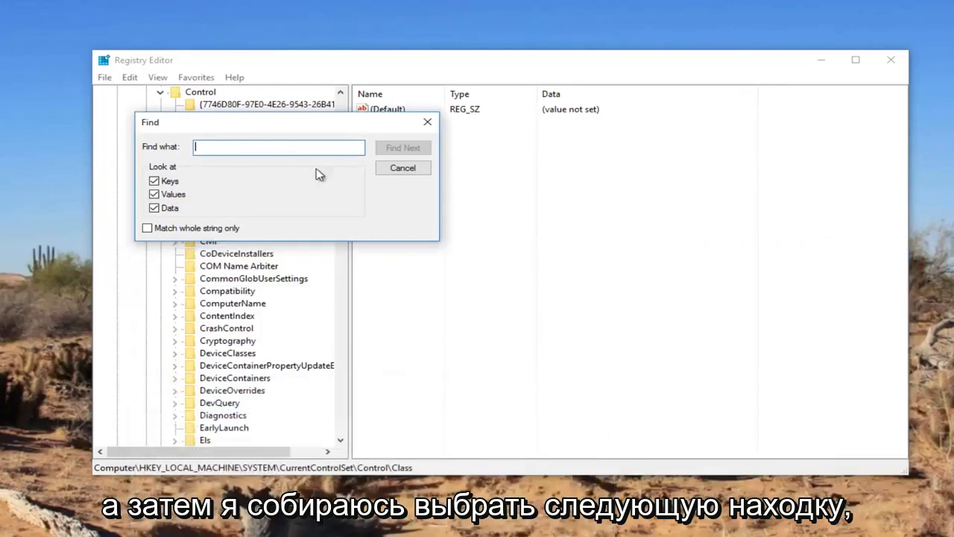
{"action": "right_click", "coordinate": [243, 148]}
{"action": "left_click", "coordinate": [274, 202]}
{"action": "left_click", "coordinate": [393, 149]}
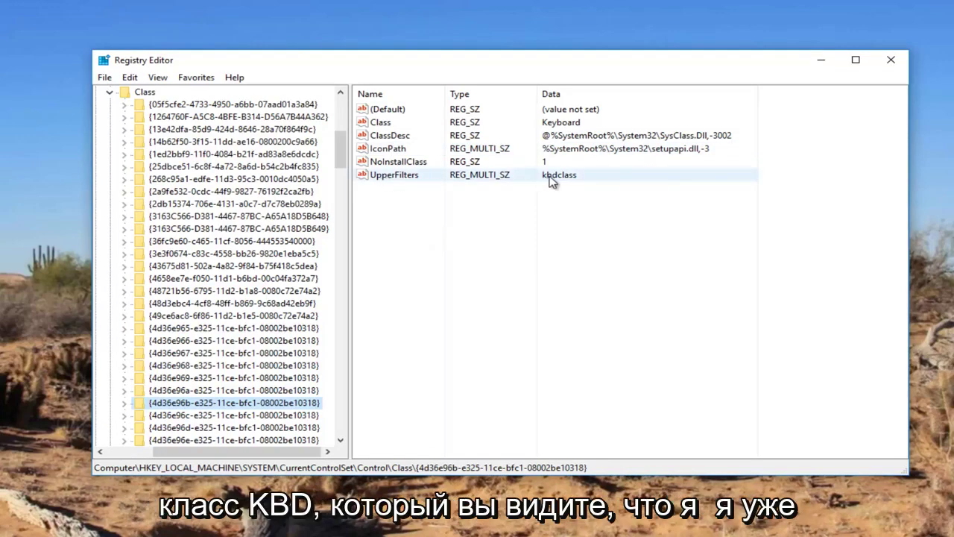
Delete the keyboard class key's UpperFilters value and confirm the deletion.
{"action": "key", "text": "alt+Tab"}
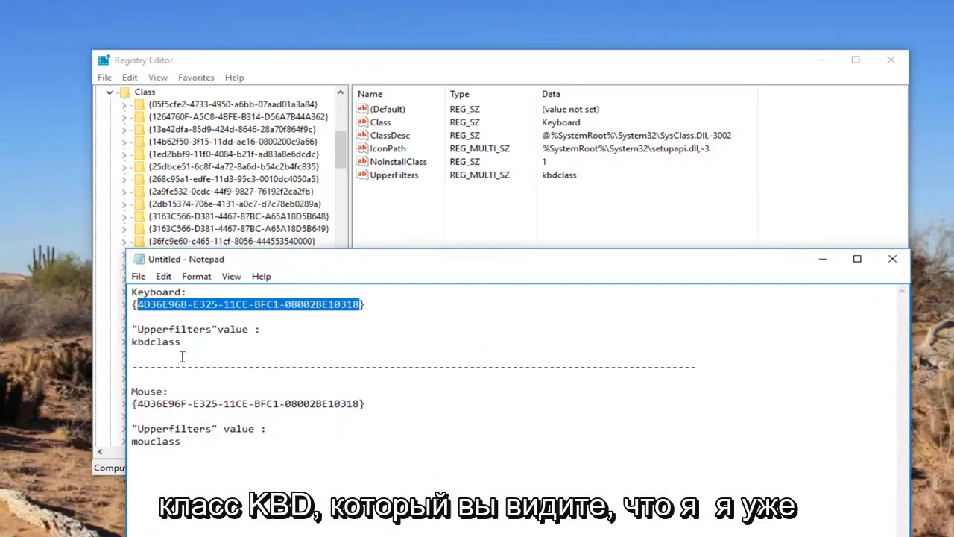
{"action": "left_click", "coordinate": [823, 259]}
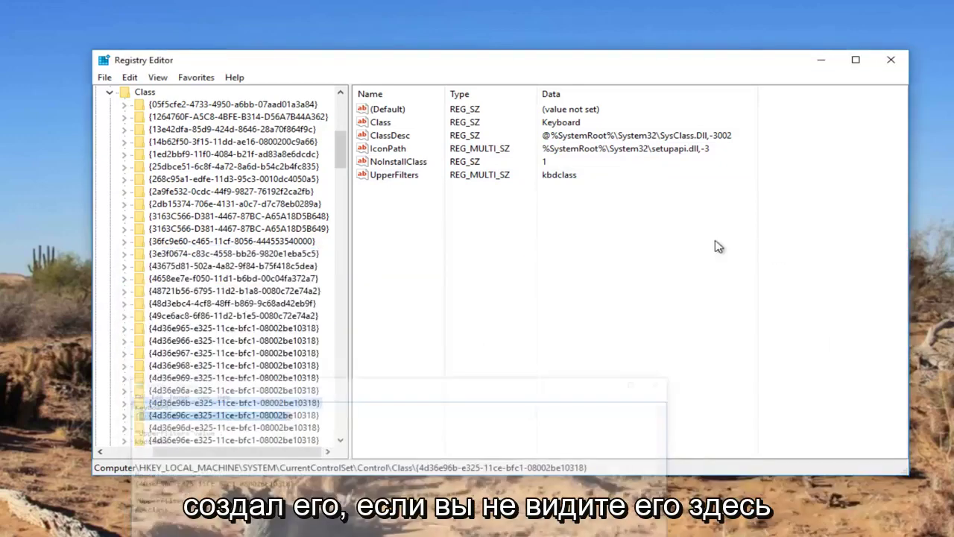
{"action": "right_click", "coordinate": [384, 177]}
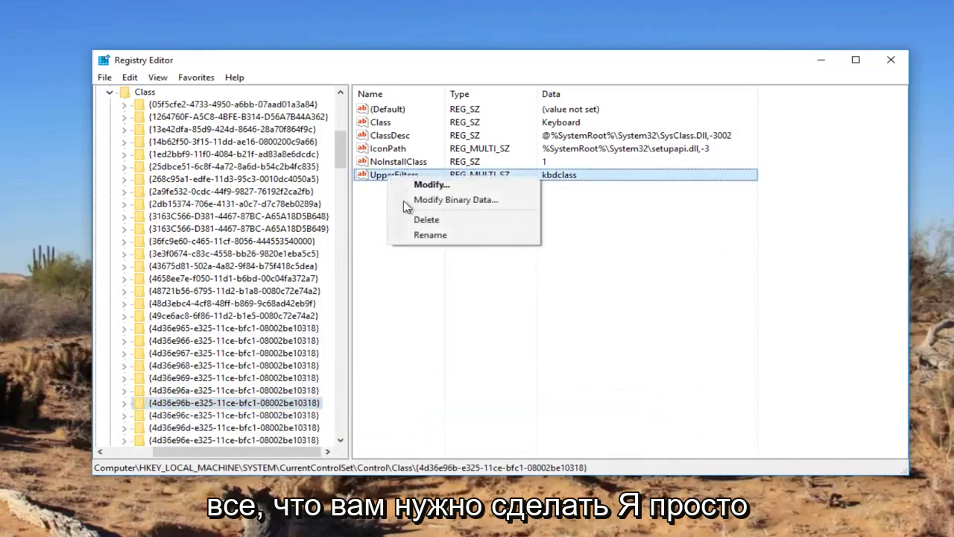
{"action": "left_click", "coordinate": [418, 216]}
{"action": "left_click", "coordinate": [601, 293]}
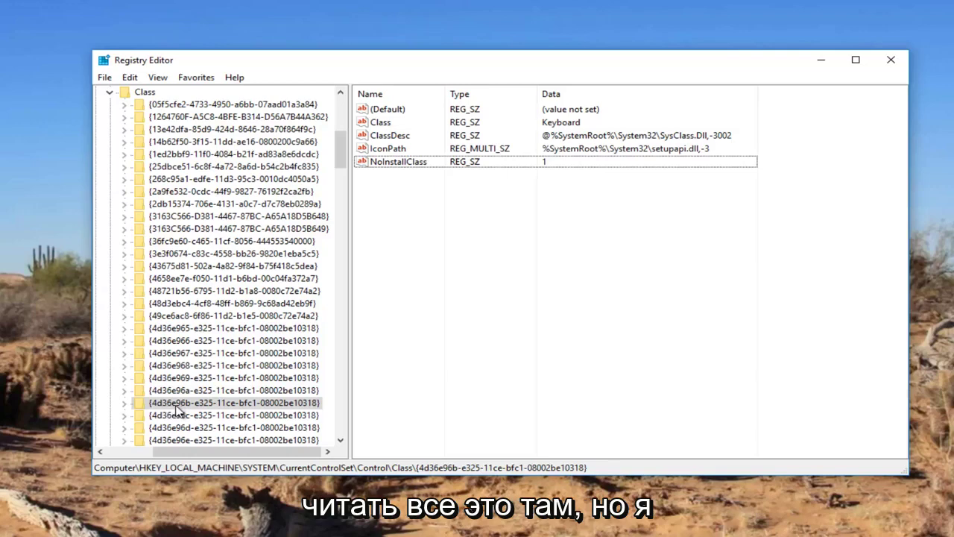
Add a new multi-string value named Upperfilters to the keyboard class key.
{"action": "right_click", "coordinate": [178, 408]}
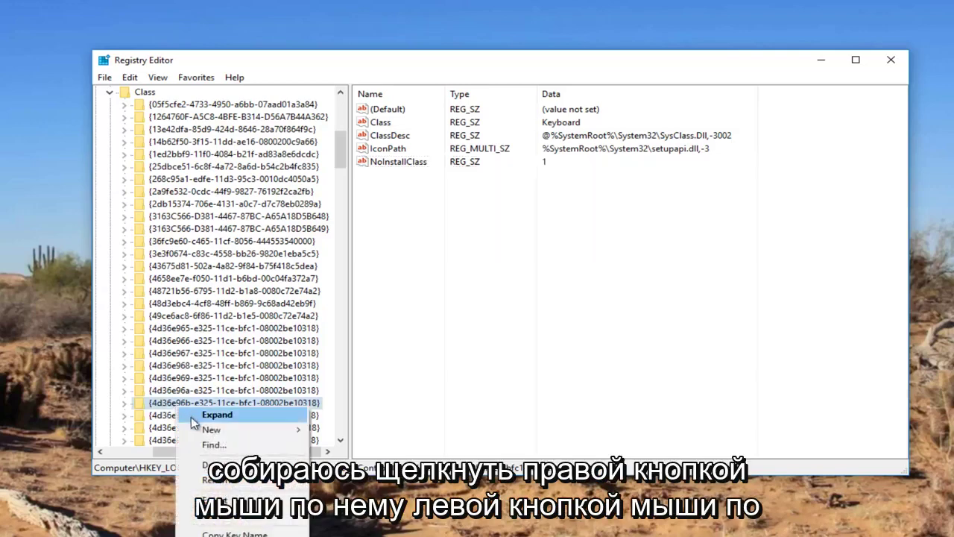
{"action": "mouse_move", "coordinate": [205, 434]}
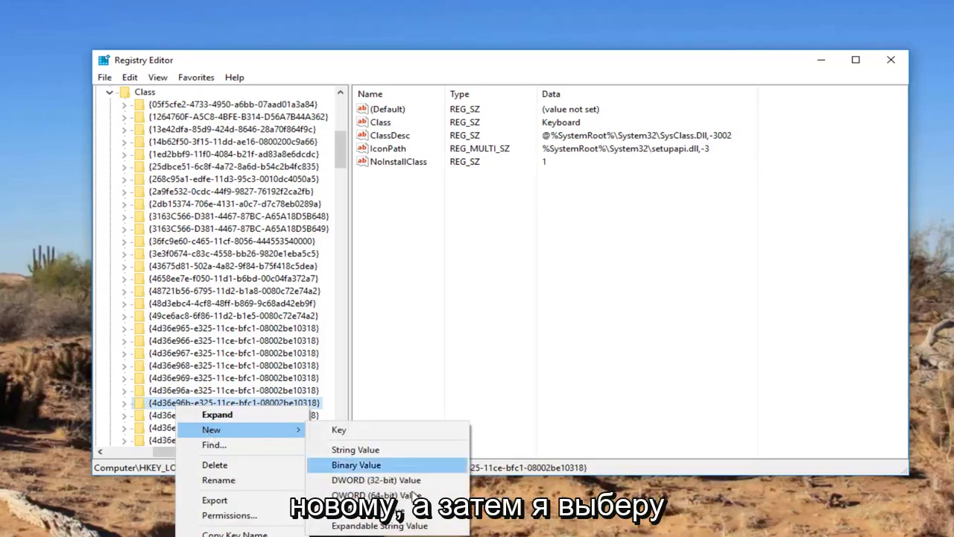
{"action": "left_click", "coordinate": [381, 511]}
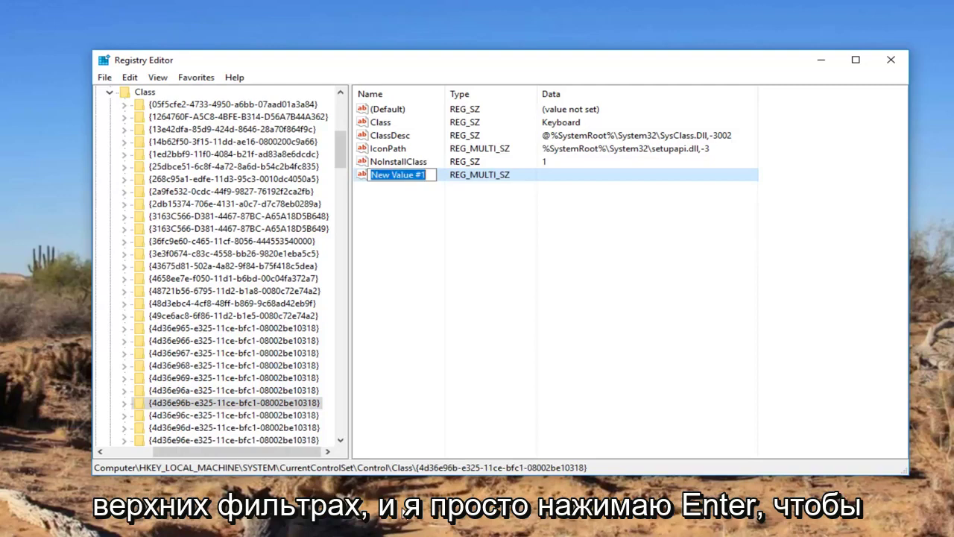
{"action": "type", "text": "Upperfilters"}
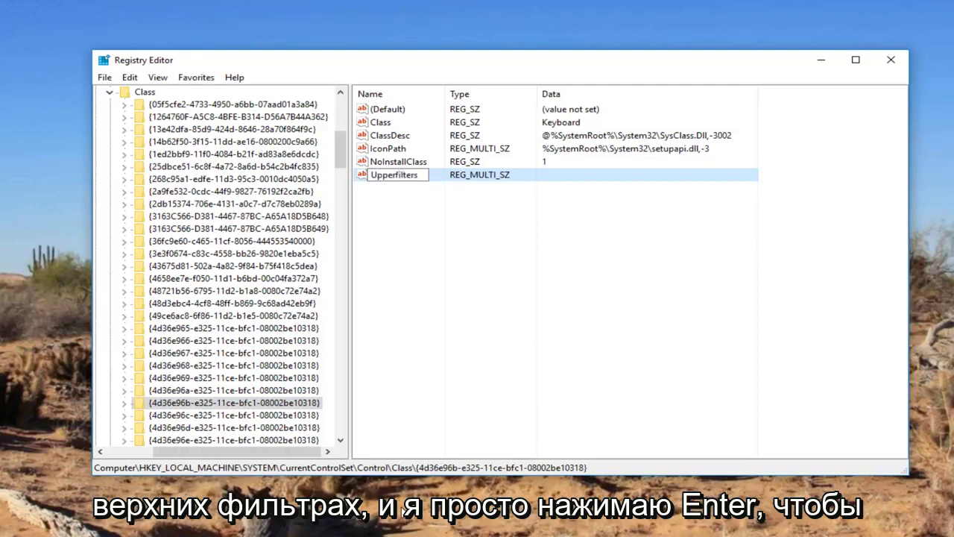
{"action": "key", "text": "Return"}
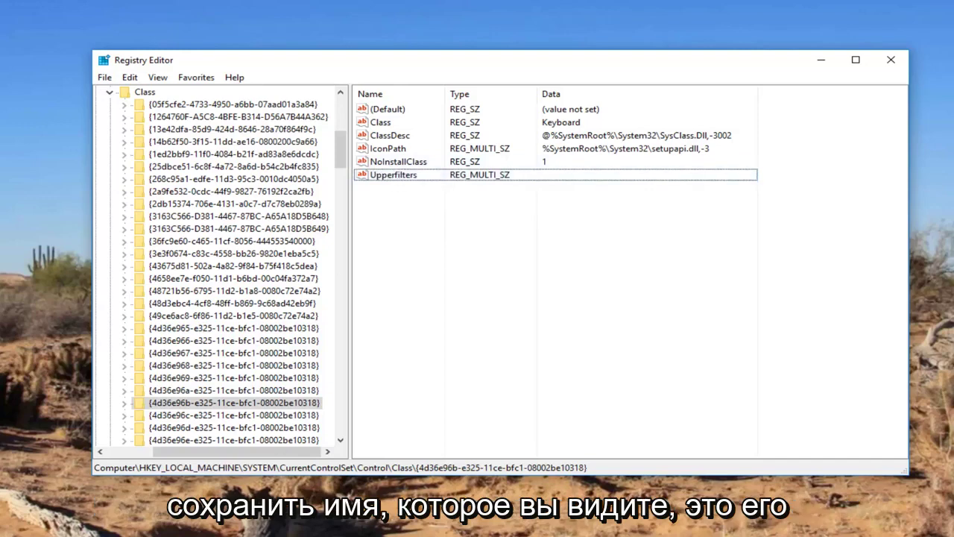
{"action": "key", "text": "alt+Tab"}
{"action": "left_click", "coordinate": [167, 329]}
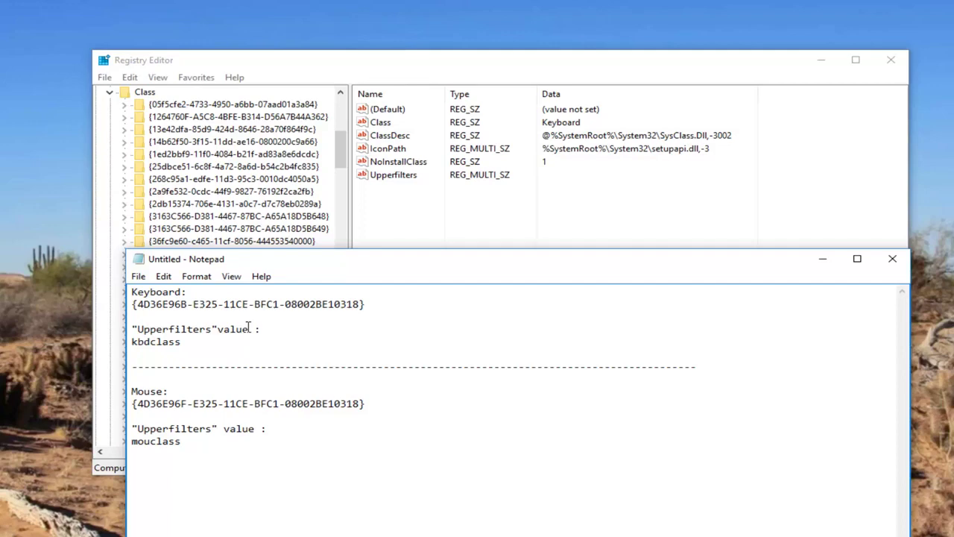
Open Upperfilters for editing and copy the word kbdclass from the notes.
{"action": "left_click", "coordinate": [390, 176]}
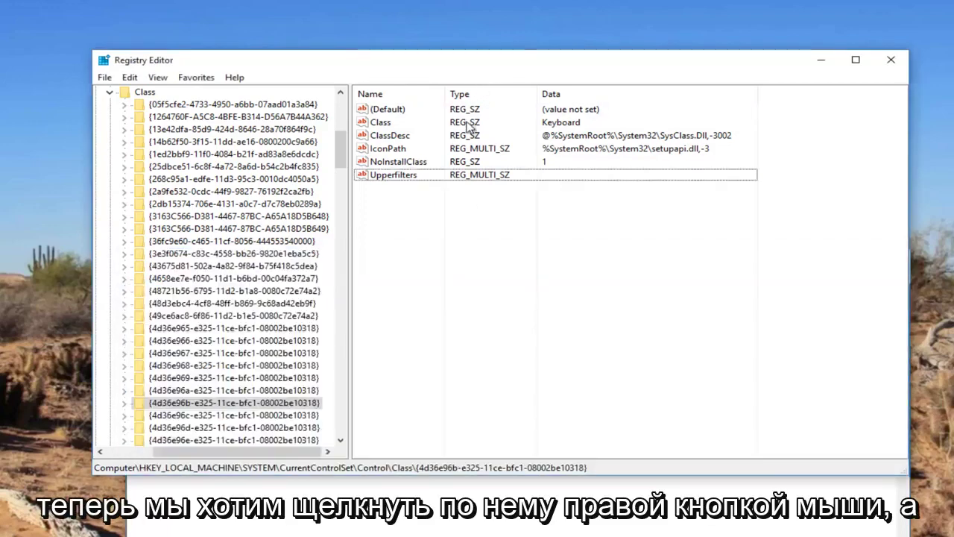
{"action": "right_click", "coordinate": [388, 178]}
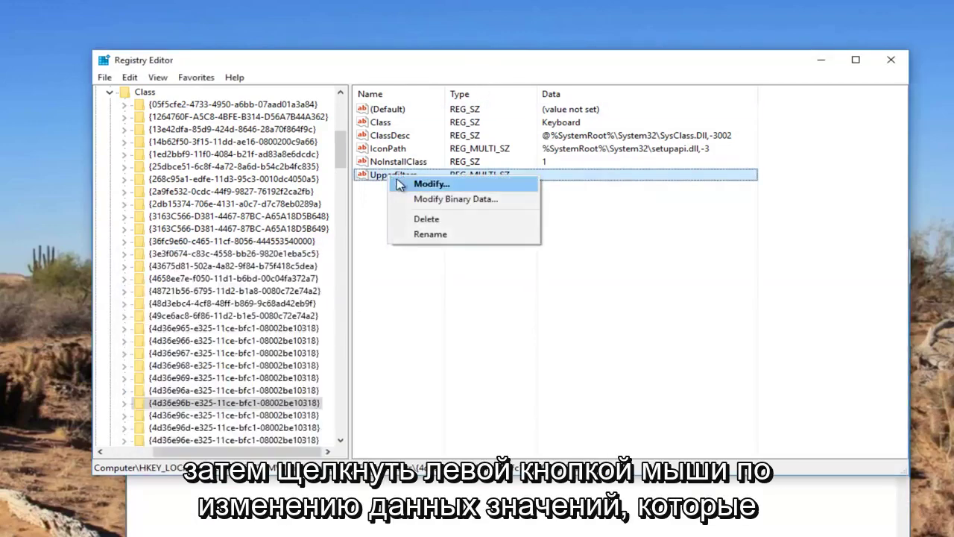
{"action": "left_click", "coordinate": [428, 184]}
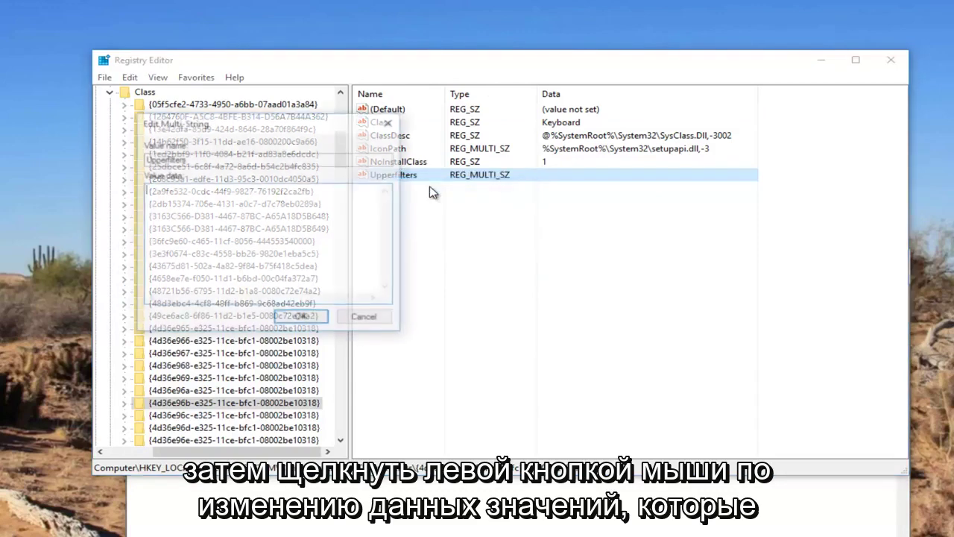
{"action": "key", "text": "alt+Tab"}
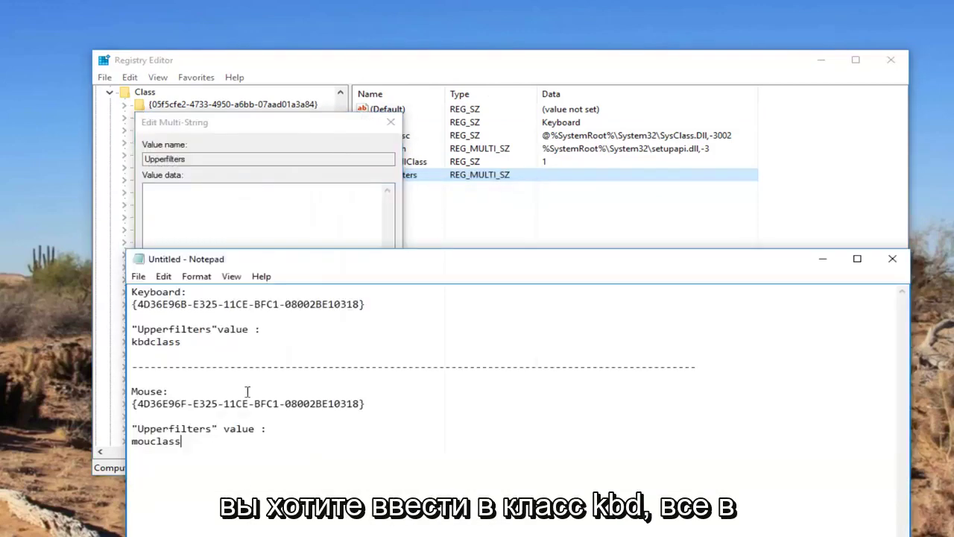
{"action": "double_click", "coordinate": [165, 340]}
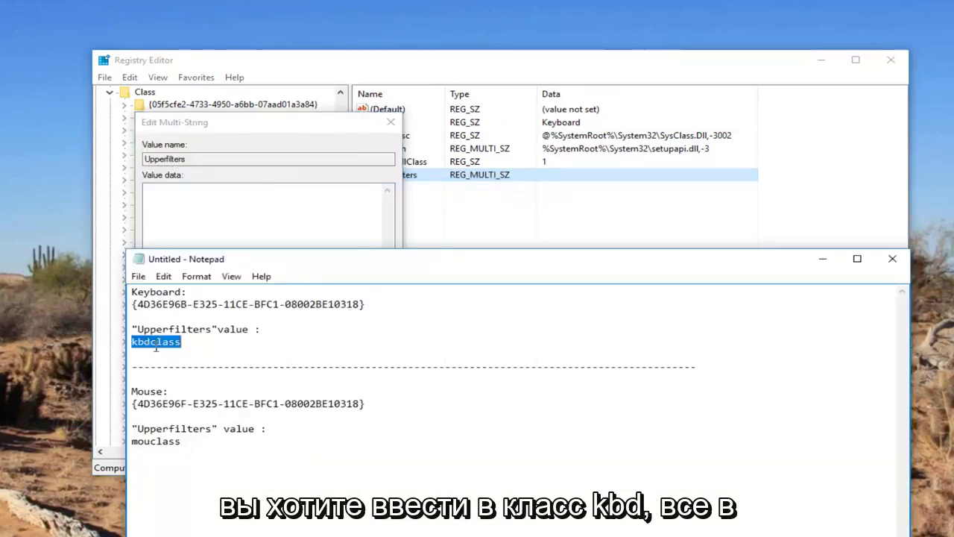
{"action": "right_click", "coordinate": [156, 347]}
{"action": "left_click", "coordinate": [187, 388]}
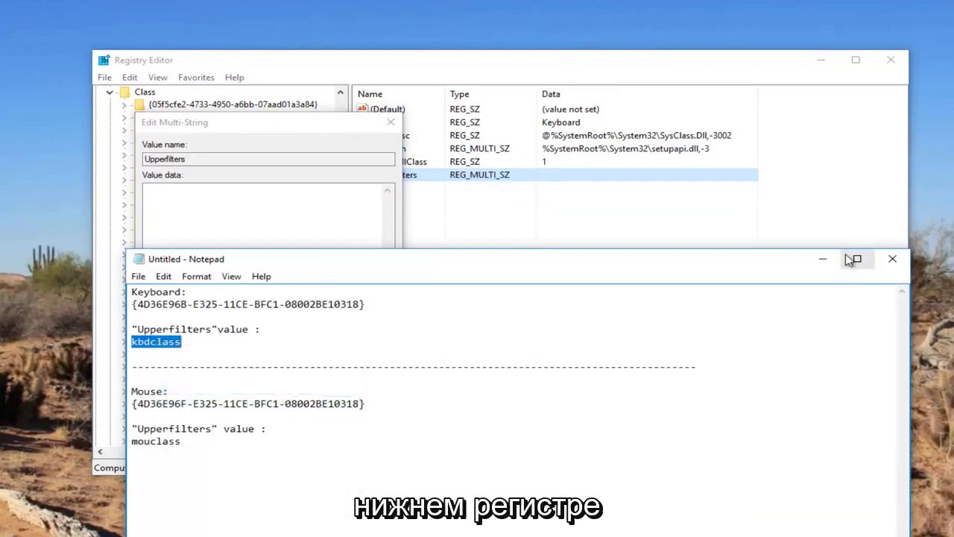
Paste kbdclass as the Upperfilters data, then accept the empty-strings warning.
{"action": "left_click", "coordinate": [822, 259]}
{"action": "right_click", "coordinate": [192, 206]}
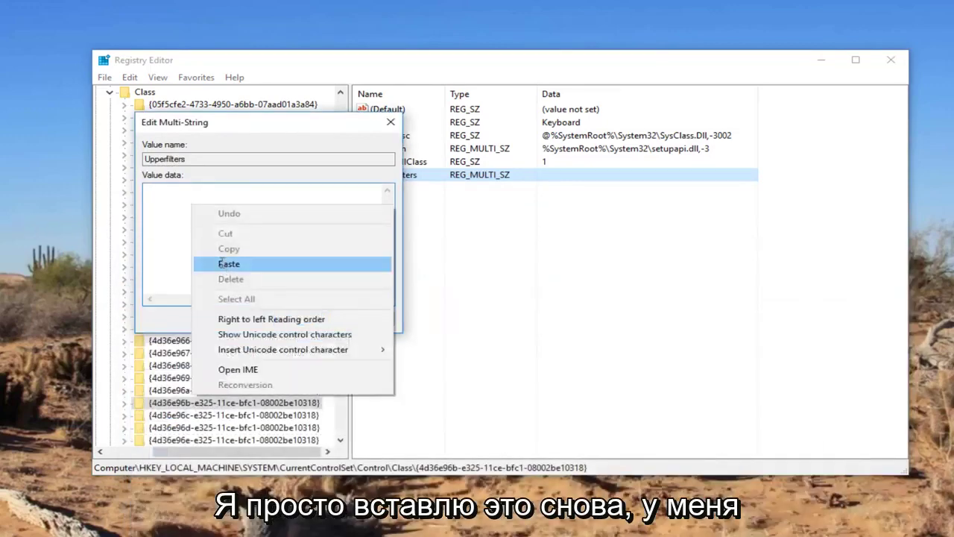
{"action": "left_click", "coordinate": [222, 264]}
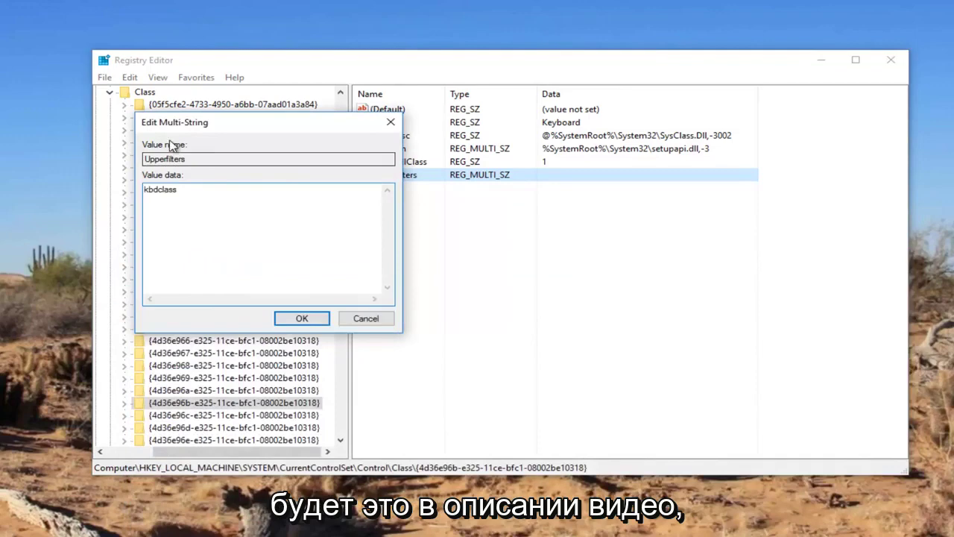
{"action": "left_click", "coordinate": [301, 319]}
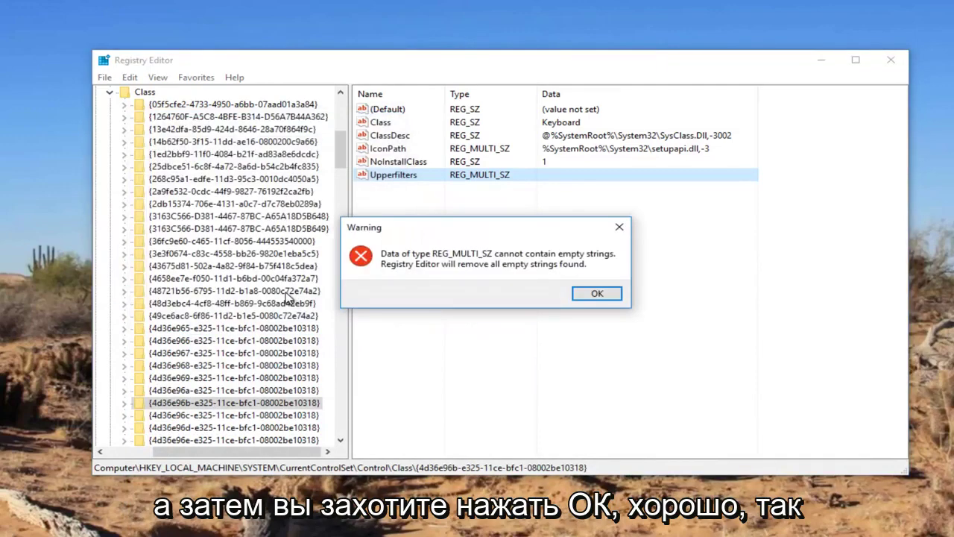
{"action": "left_click", "coordinate": [597, 295]}
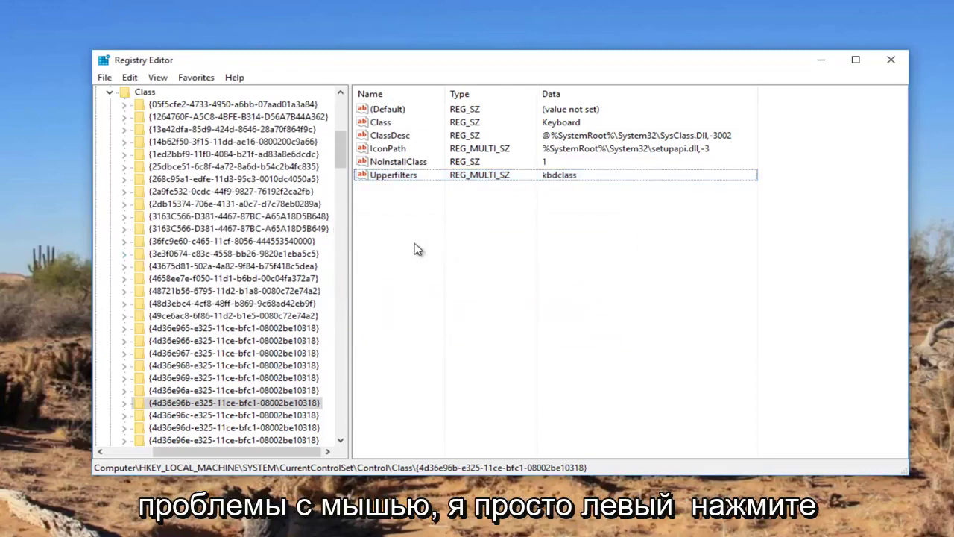
From the Class key, open Find and clear the previous search text.
{"action": "left_click", "coordinate": [149, 93]}
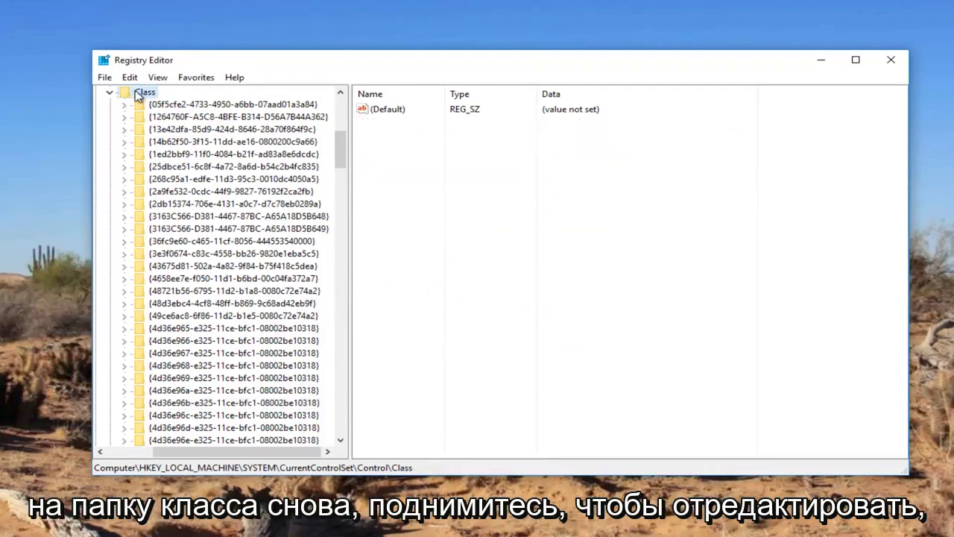
{"action": "left_click", "coordinate": [130, 77]}
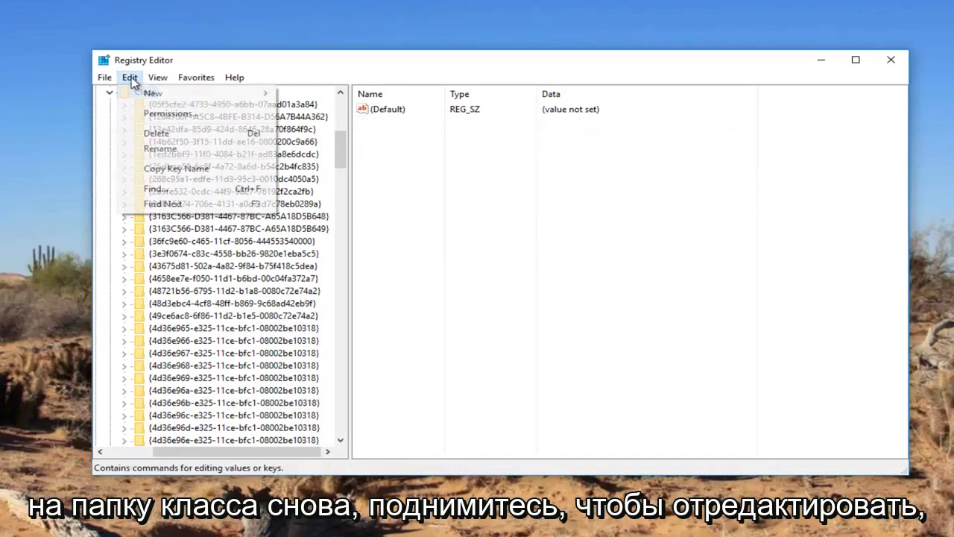
{"action": "left_click", "coordinate": [156, 188]}
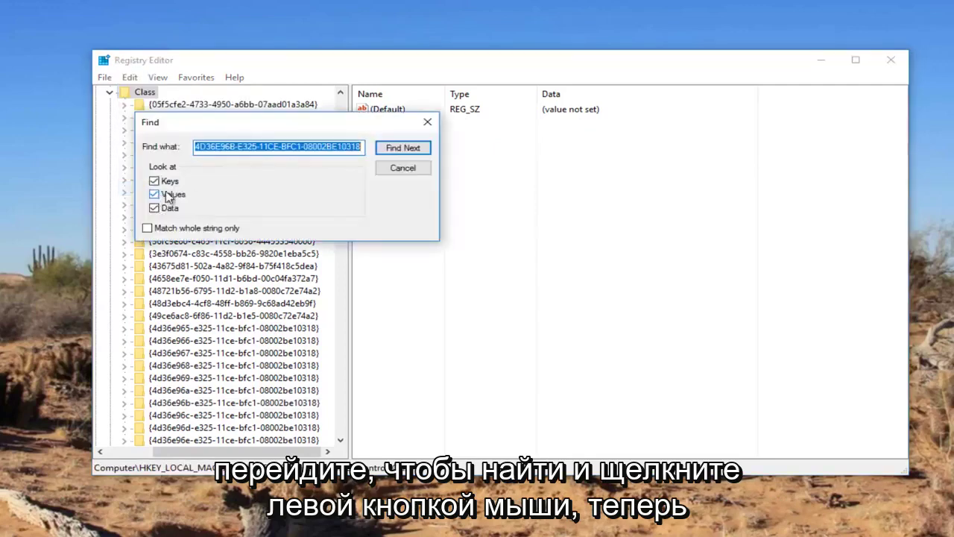
{"action": "key", "text": "BackSpace"}
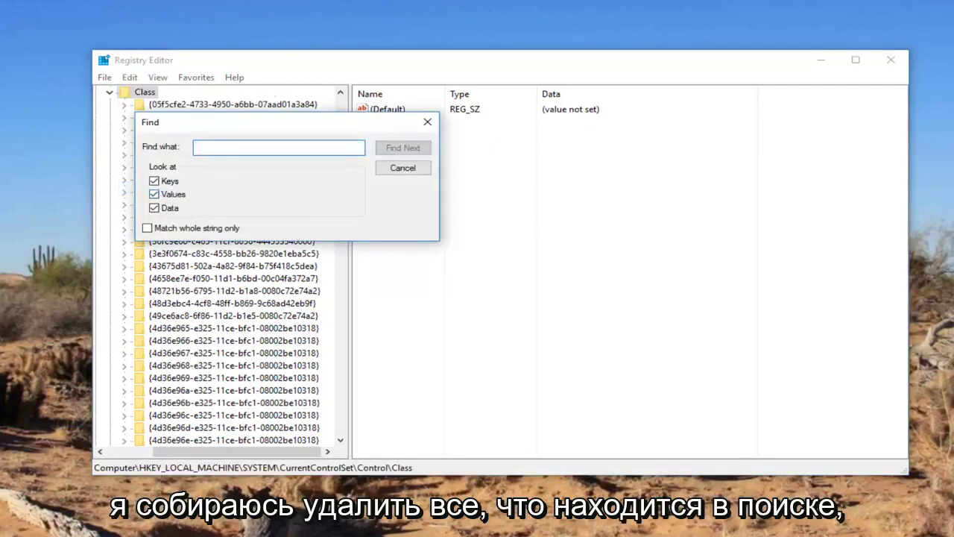
Copy the mouse class GUID from the notes and paste it into the Find field.
{"action": "key", "text": "alt+Tab"}
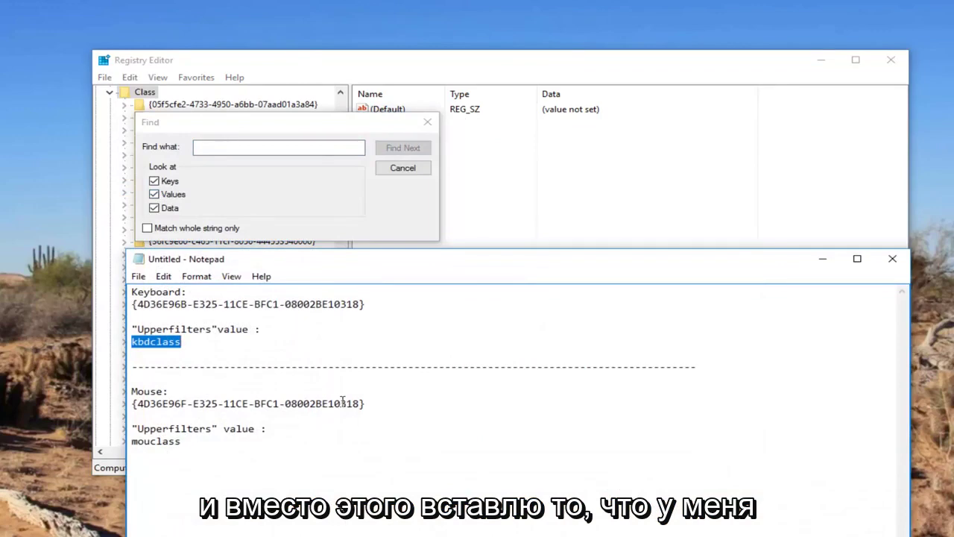
{"action": "left_click_drag", "start_coordinate": [360, 403], "coordinate": [140, 403]}
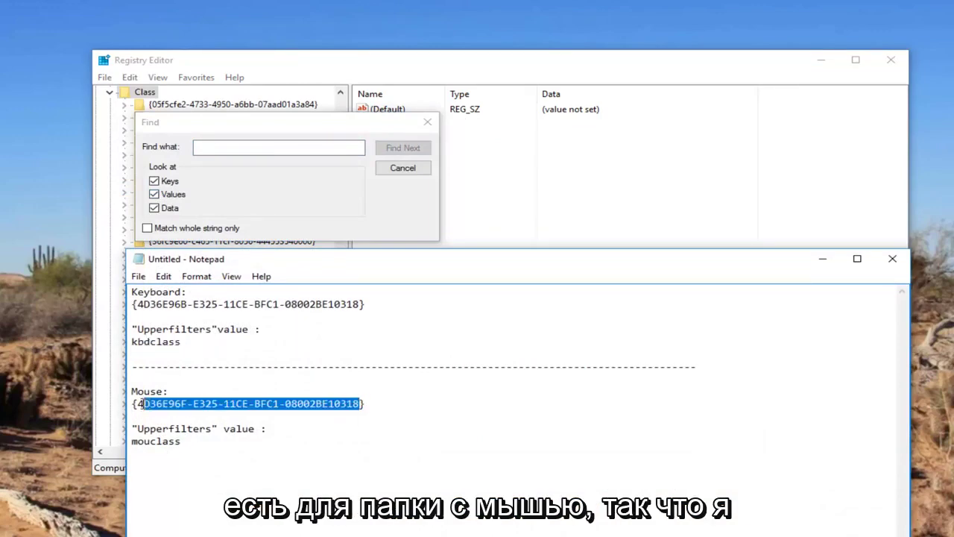
{"action": "right_click", "coordinate": [146, 414]}
{"action": "left_click", "coordinate": [172, 256]}
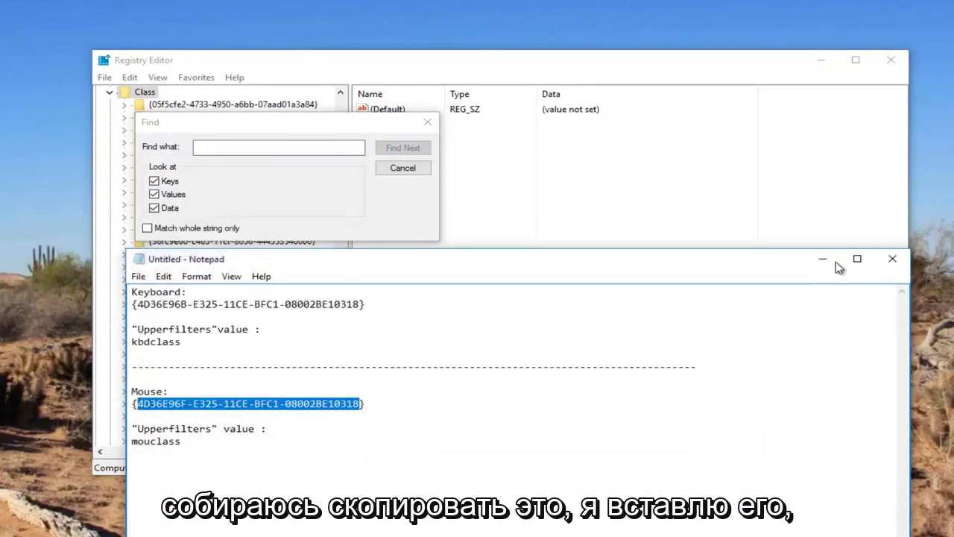
{"action": "left_click", "coordinate": [822, 259]}
{"action": "right_click", "coordinate": [243, 147]}
{"action": "left_click", "coordinate": [278, 203]}
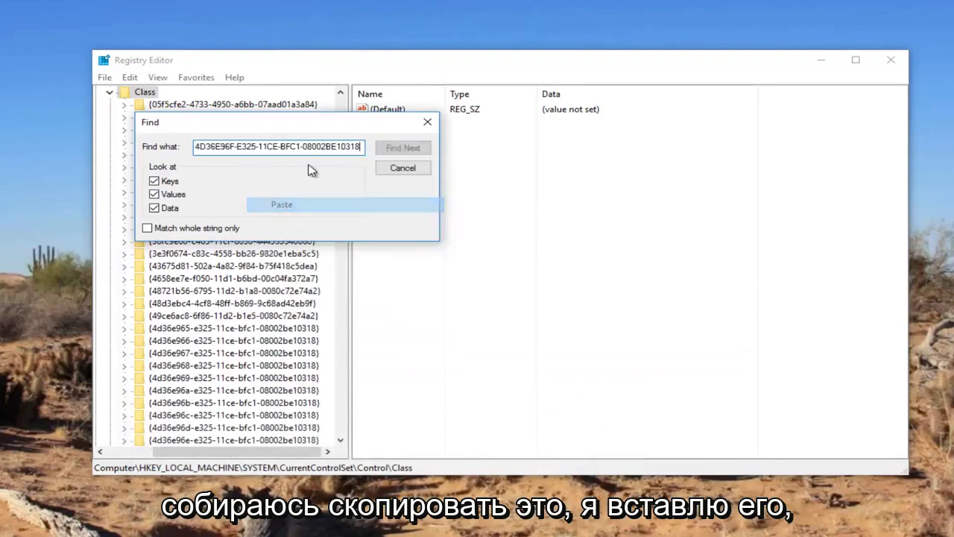
Find the mouse class key and delete its UpperFilters (mouclass) value, confirming with Yes.
{"action": "left_click", "coordinate": [392, 148]}
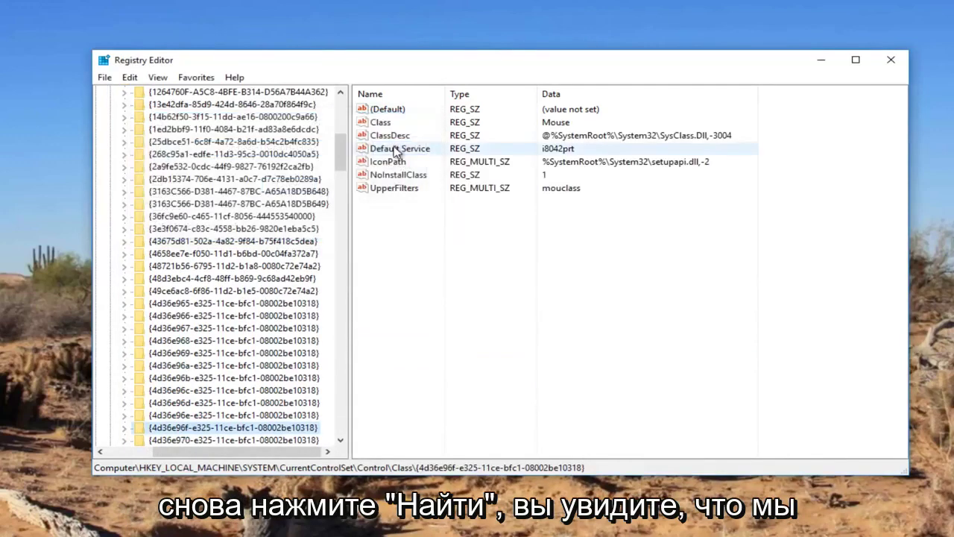
{"action": "scroll", "coordinate": [164, 418], "scroll_direction": "down", "scroll_amount": 1}
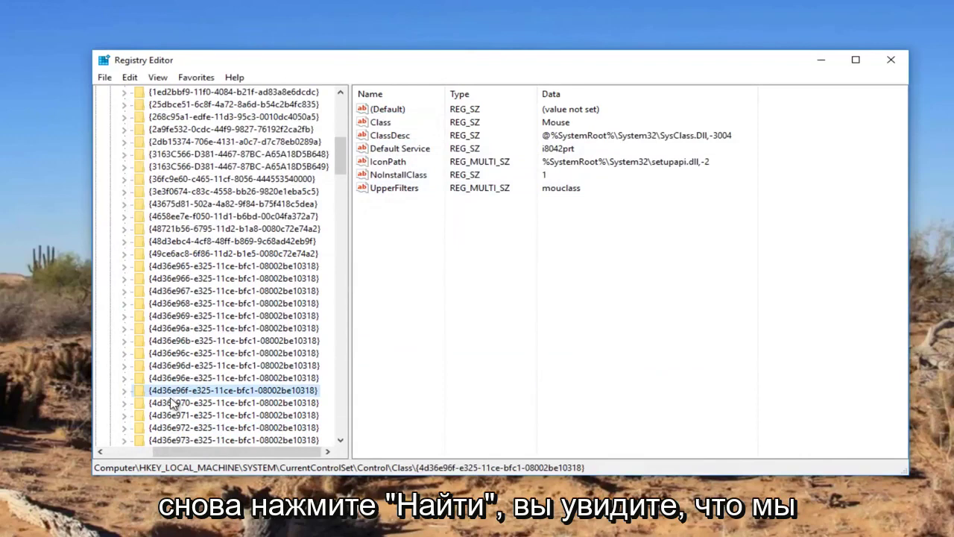
{"action": "left_click", "coordinate": [410, 192]}
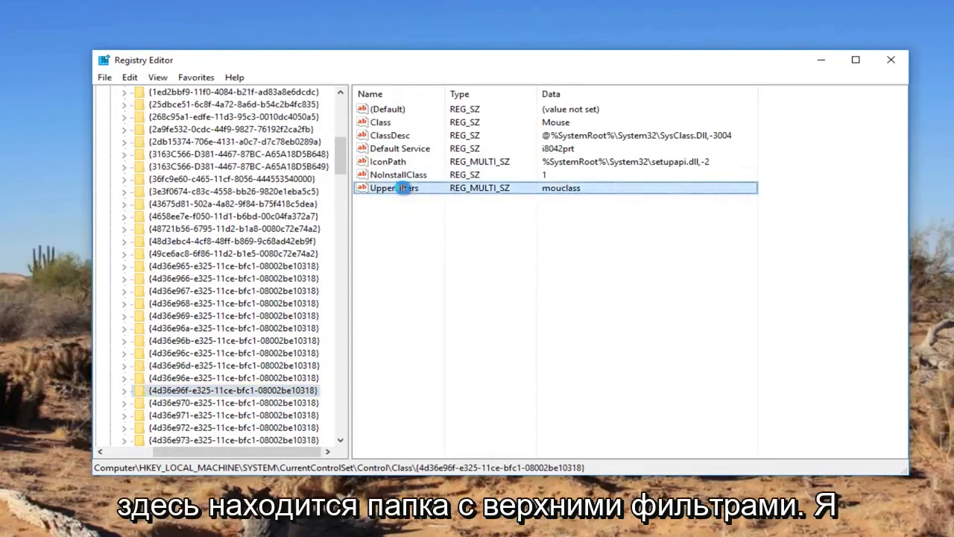
{"action": "key", "text": "Delete"}
{"action": "left_click", "coordinate": [607, 293]}
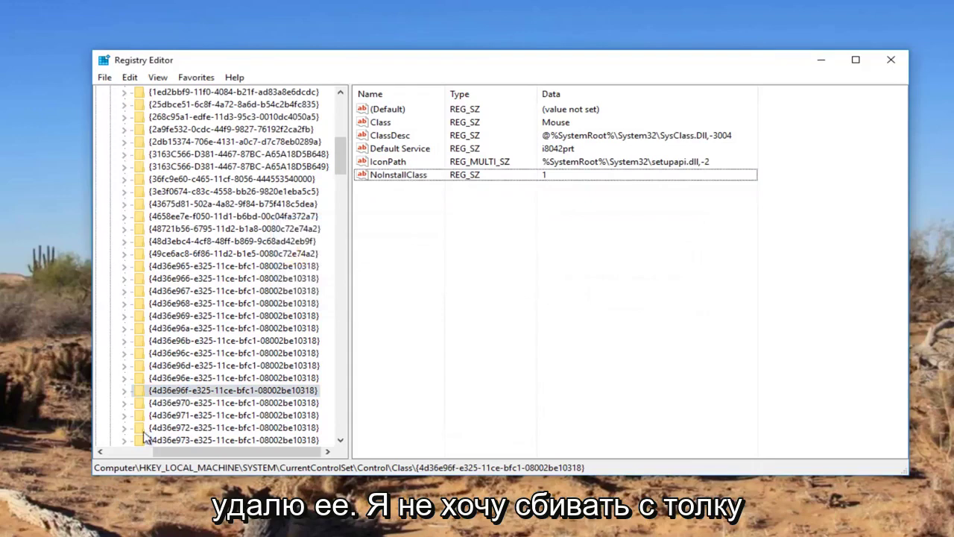
{"action": "left_click", "coordinate": [188, 394]}
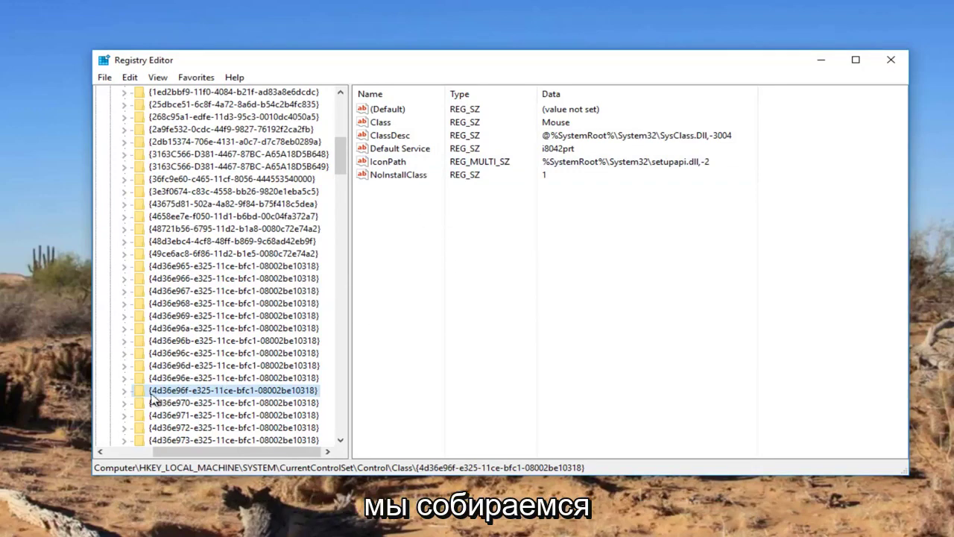
Create a new multi-string value in the mouse class key.
{"action": "right_click", "coordinate": [178, 393]}
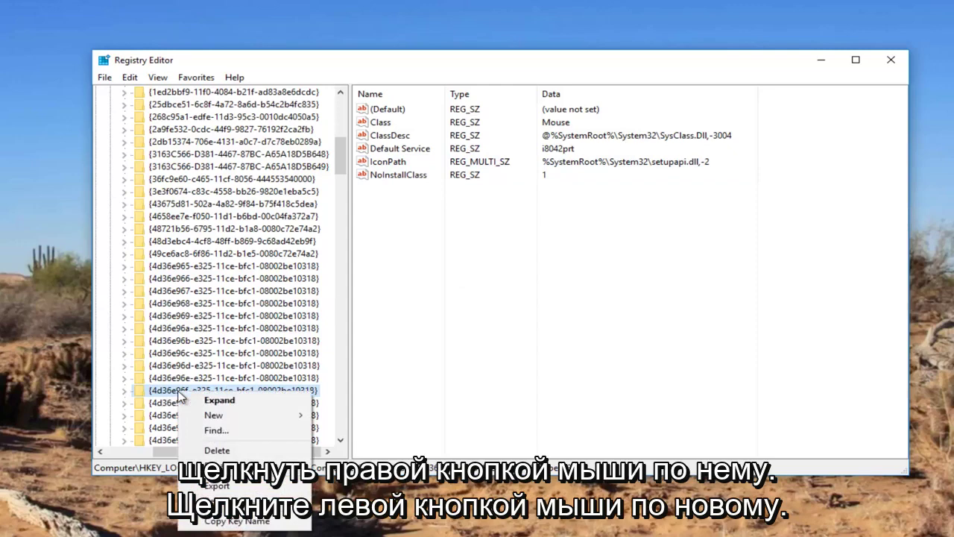
{"action": "mouse_move", "coordinate": [197, 419]}
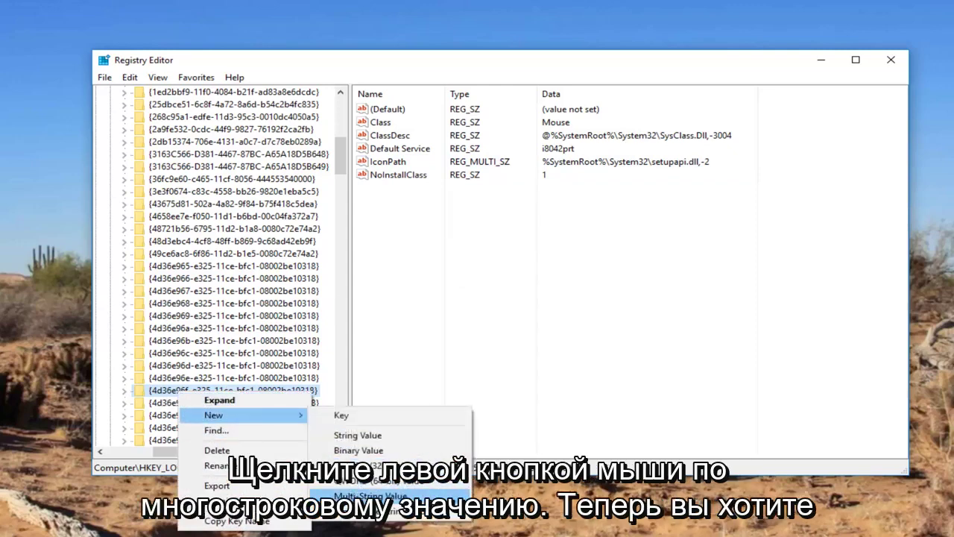
{"action": "left_click", "coordinate": [370, 495]}
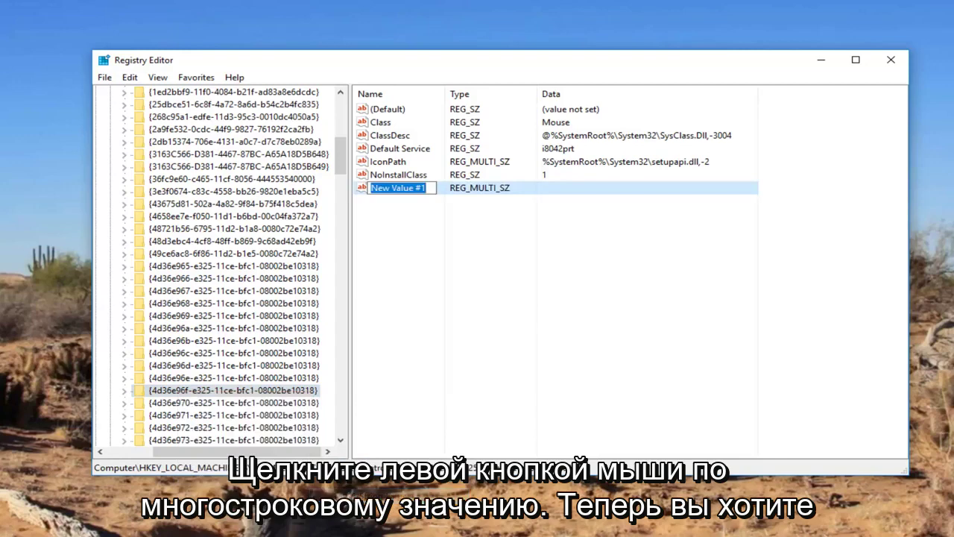
Rename New Value #1 to Upperfilters using the name copied from the notes.
{"action": "key", "text": "alt+Tab"}
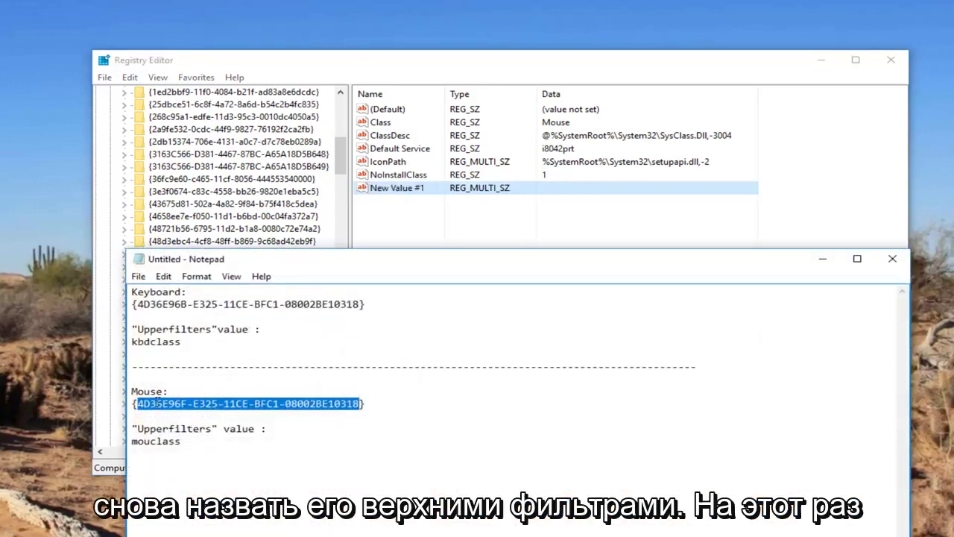
{"action": "left_click_drag", "start_coordinate": [212, 428], "coordinate": [139, 429]}
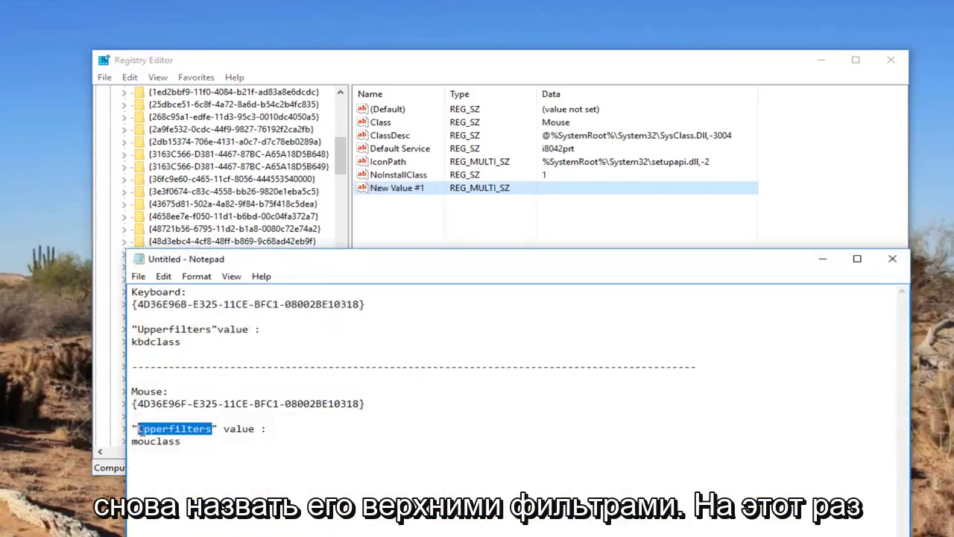
{"action": "right_click", "coordinate": [140, 432]}
{"action": "left_click", "coordinate": [153, 283]}
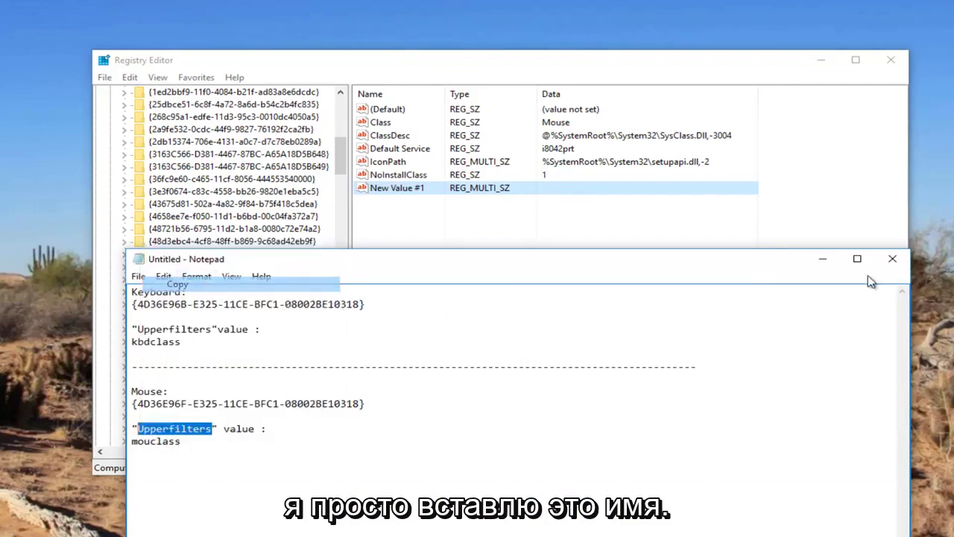
{"action": "right_click", "coordinate": [403, 188]}
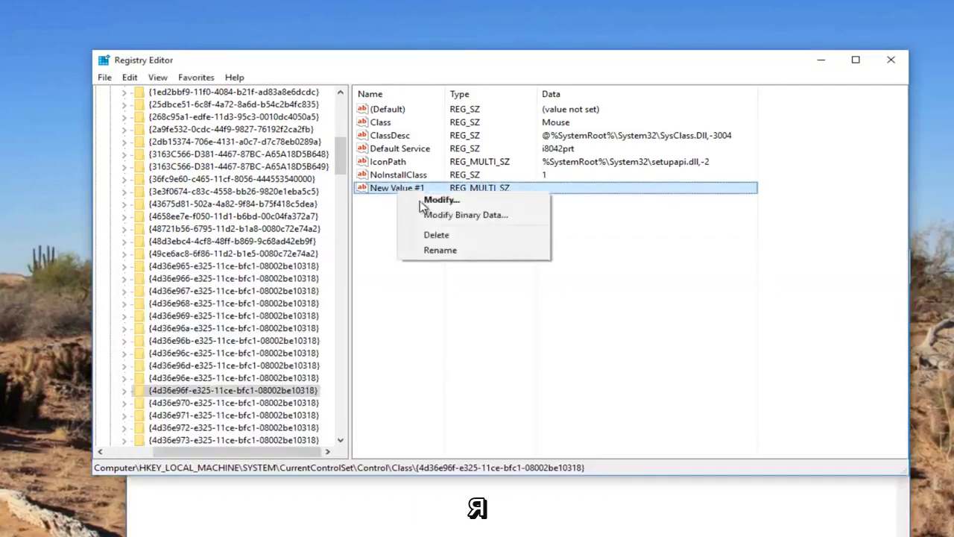
{"action": "left_click", "coordinate": [426, 248]}
{"action": "key", "text": "ctrl+v"}
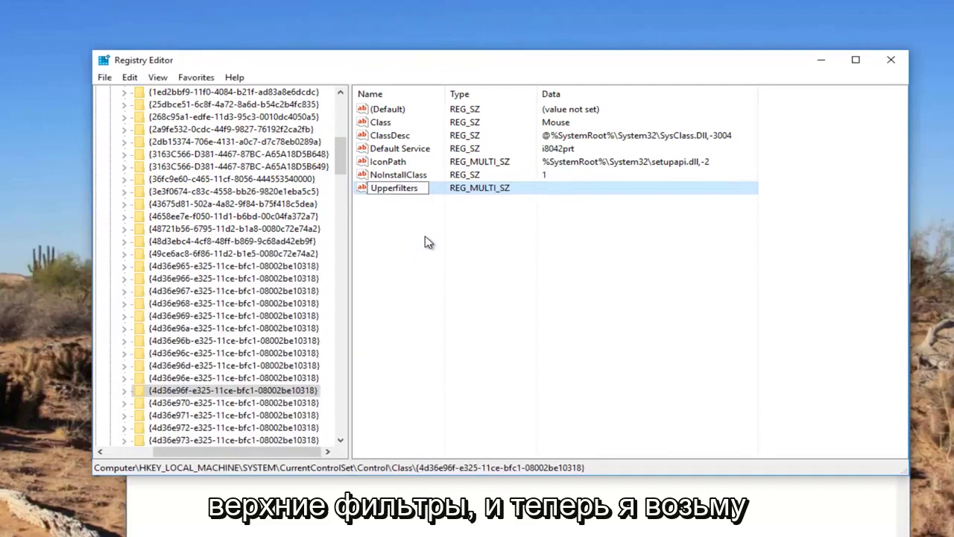
{"action": "key", "text": "Return"}
Copy the word mouclass from the Notepad notes.
{"action": "left_click", "coordinate": [429, 484]}
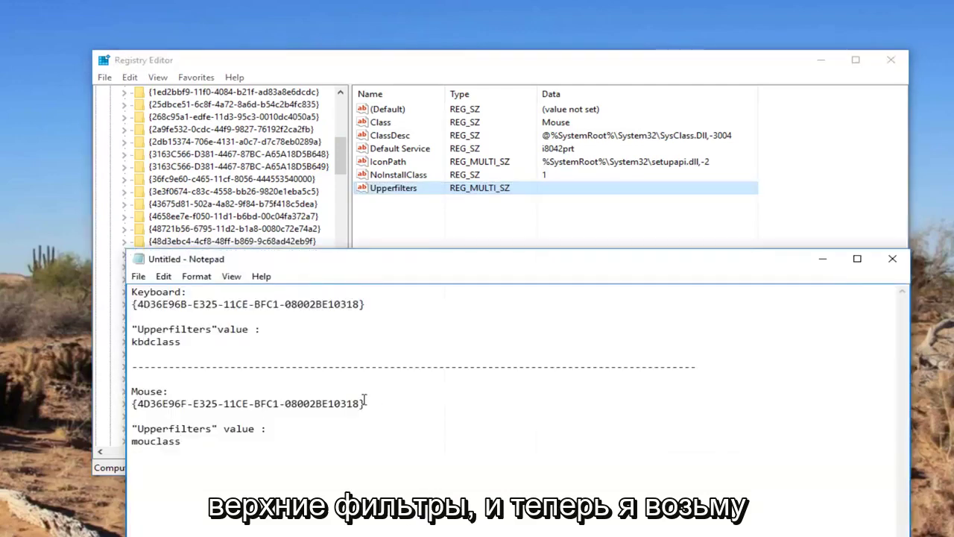
{"action": "double_click", "coordinate": [167, 442]}
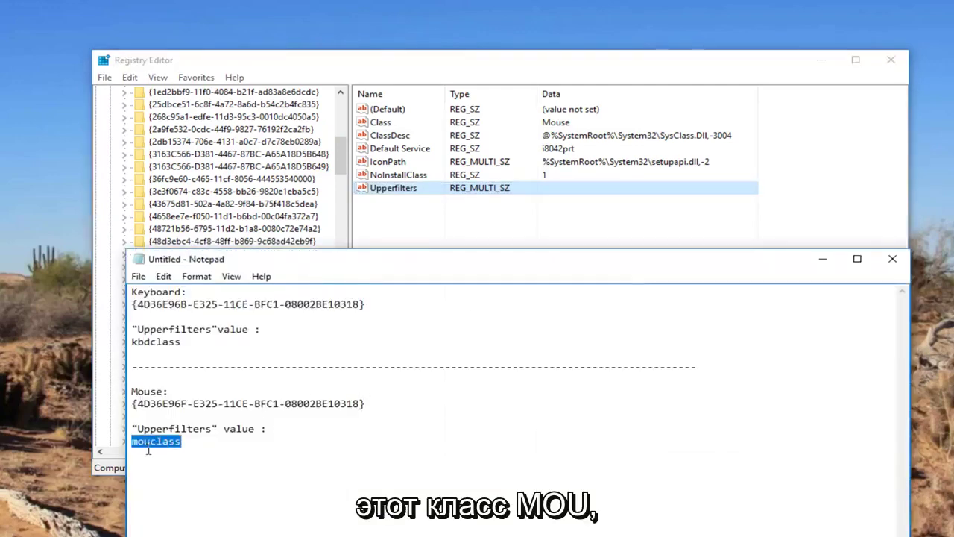
{"action": "right_click", "coordinate": [156, 445]}
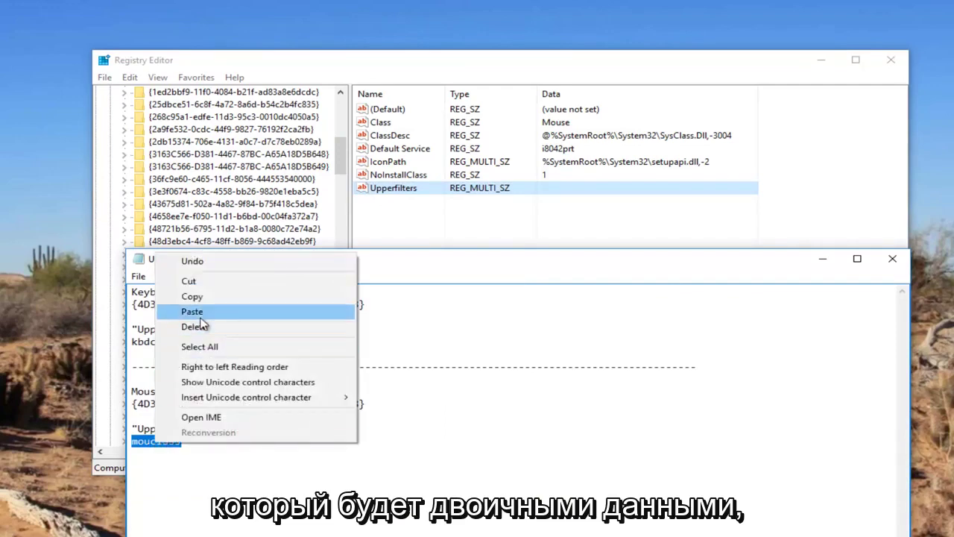
{"action": "left_click", "coordinate": [191, 296]}
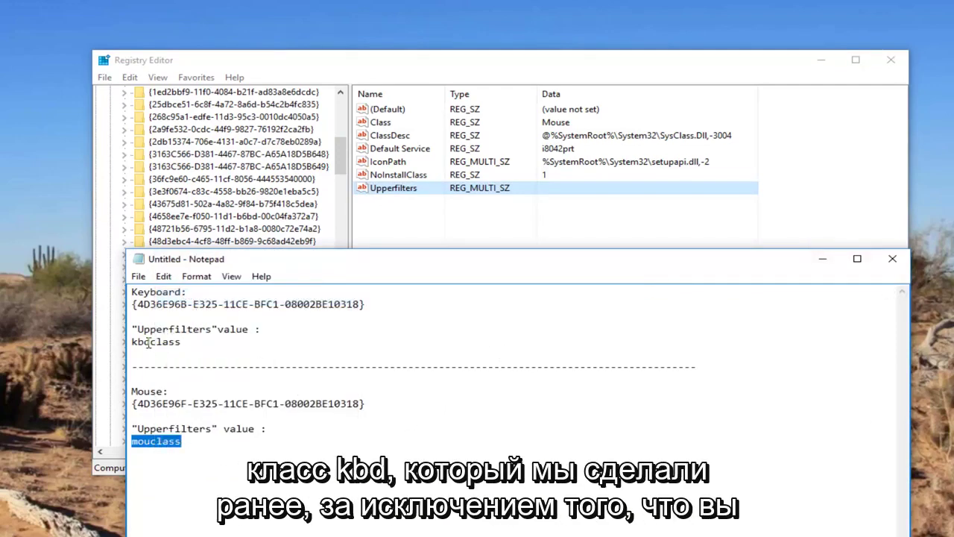
{"action": "right_click", "coordinate": [166, 444]}
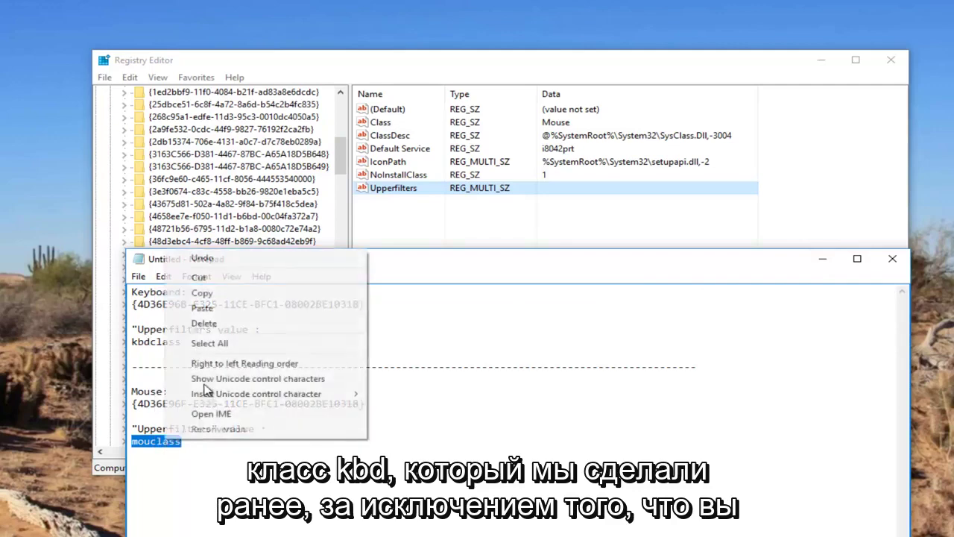
{"action": "left_click", "coordinate": [191, 292]}
{"action": "left_click", "coordinate": [822, 259]}
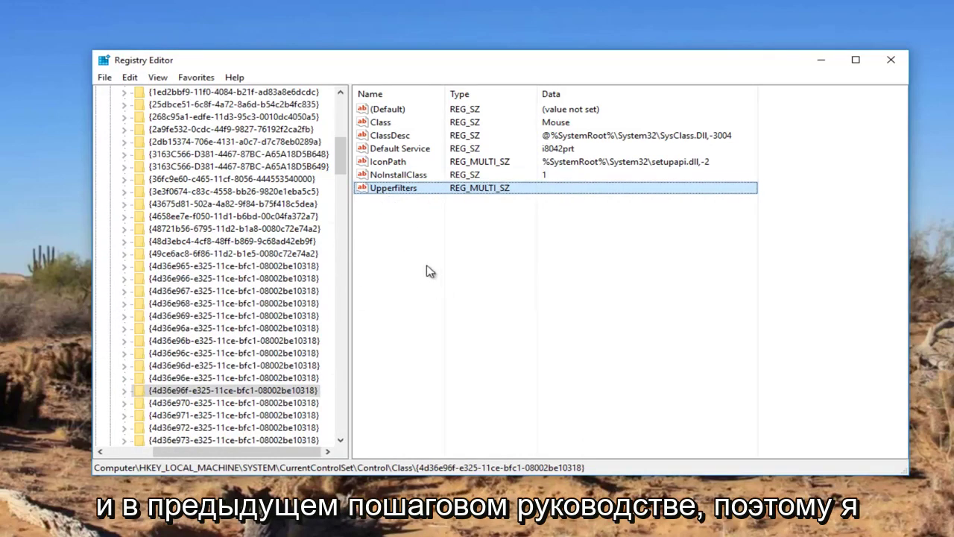
Paste mouclass as the Upperfilters data, then dismiss the empty-strings warning.
{"action": "right_click", "coordinate": [395, 192]}
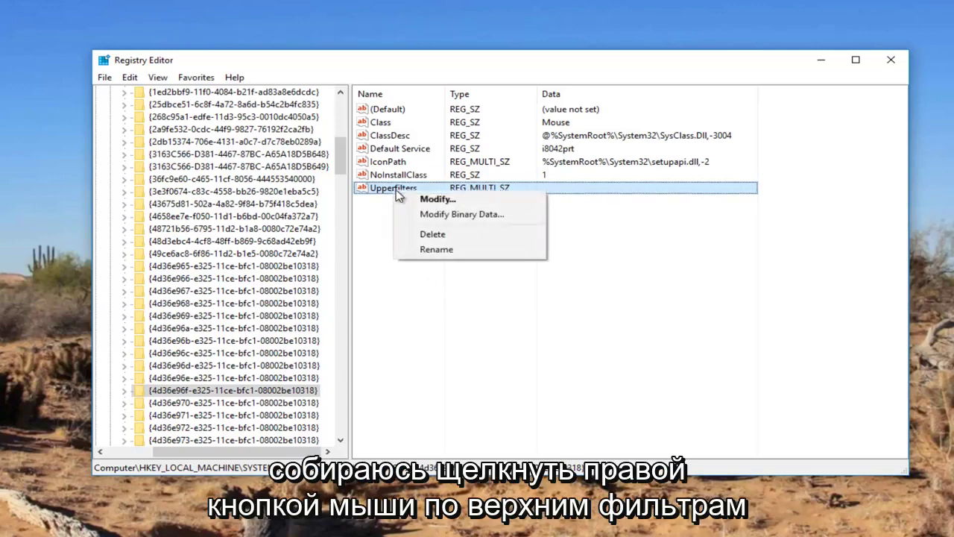
{"action": "left_click", "coordinate": [432, 203]}
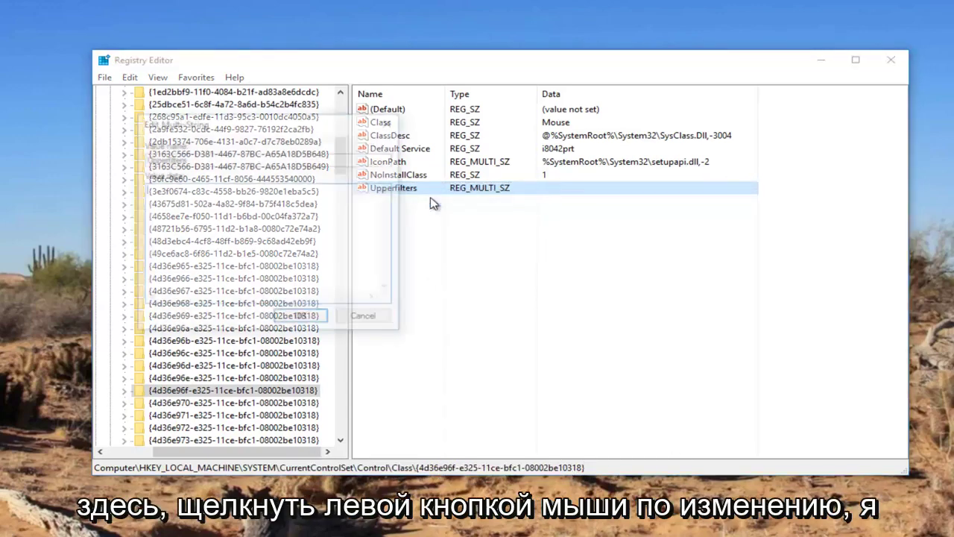
{"action": "right_click", "coordinate": [252, 216]}
{"action": "left_click", "coordinate": [288, 276]}
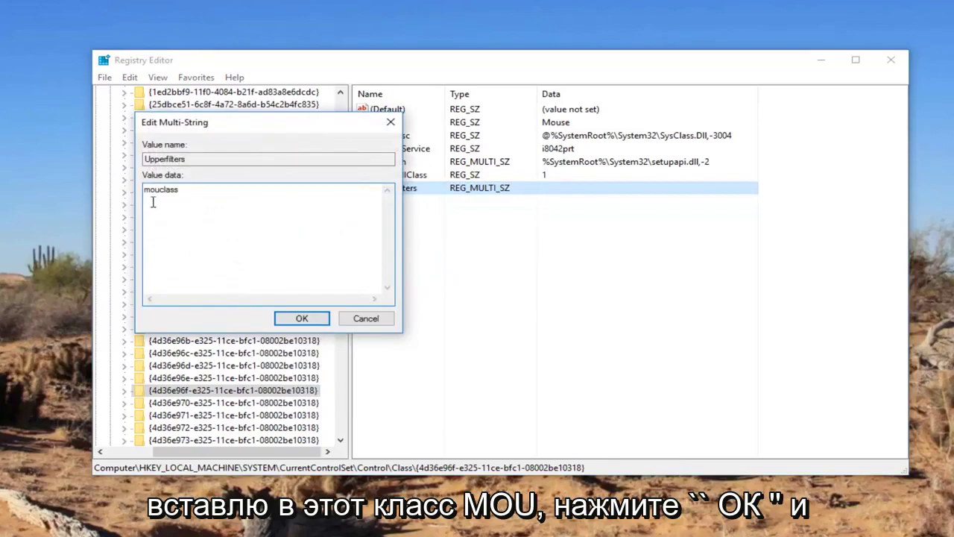
{"action": "left_click", "coordinate": [302, 318]}
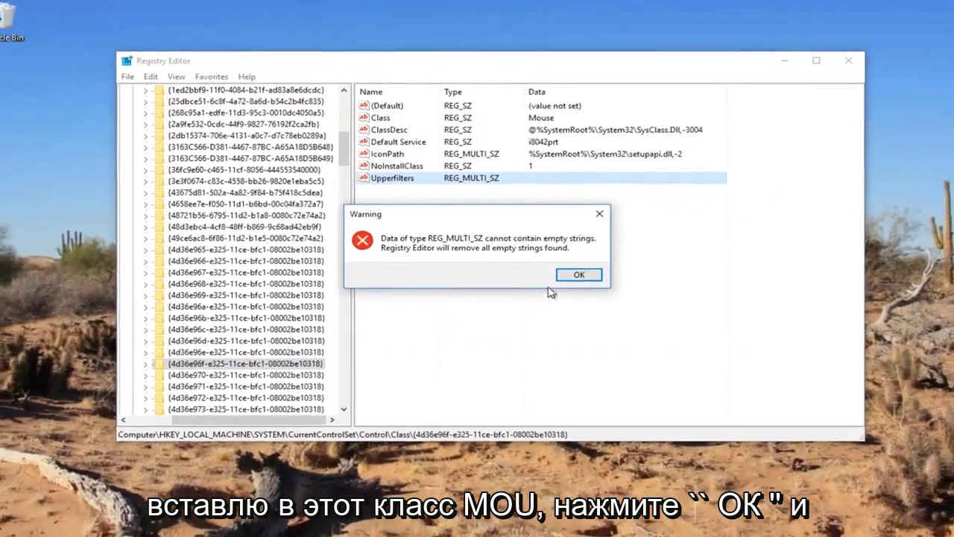
{"action": "left_click", "coordinate": [577, 275]}
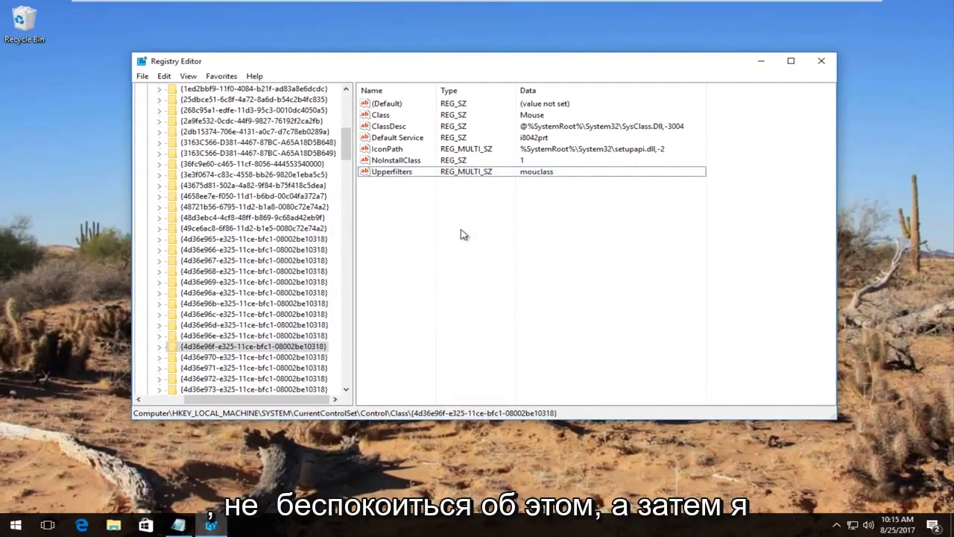
Close the Registry Editor window now that both UpperFilters values are restored.
{"action": "left_click", "coordinate": [821, 60]}
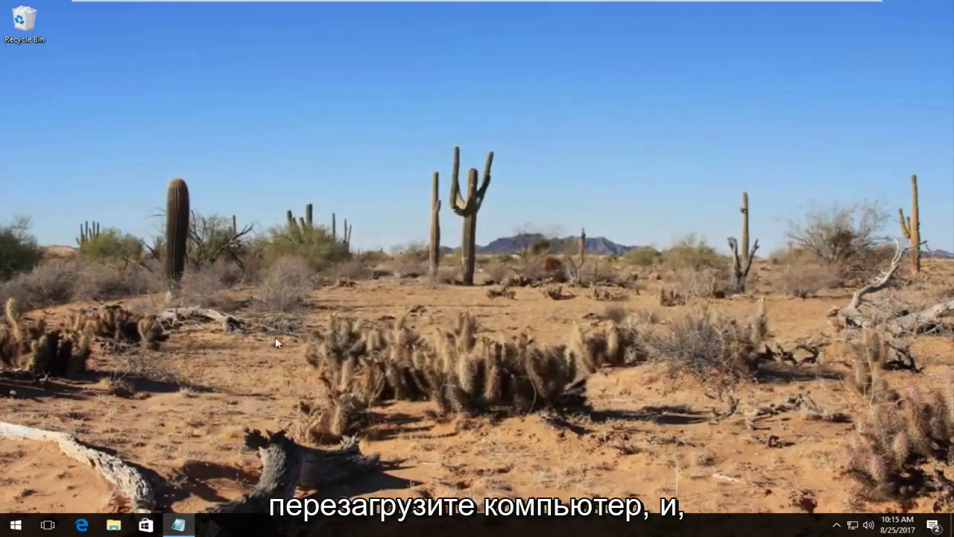